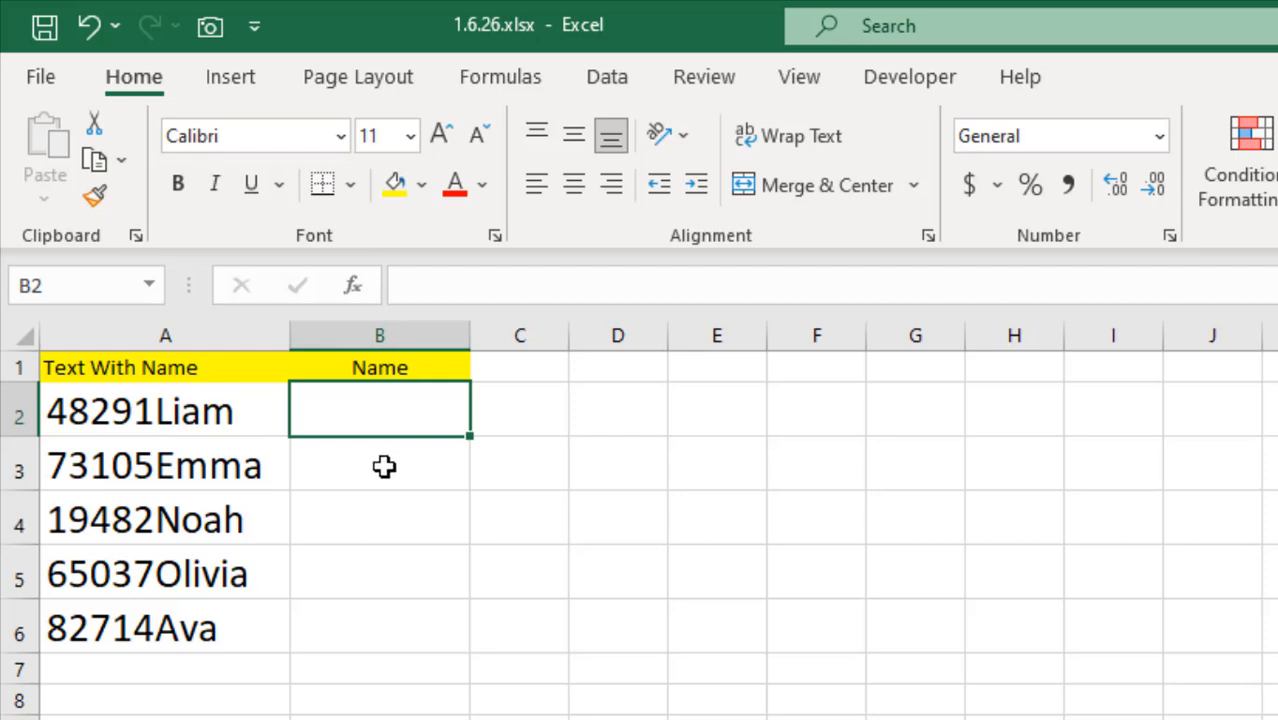
# - Enter the formula =LEN(A2) in cell B2
pyautogui.write('=')
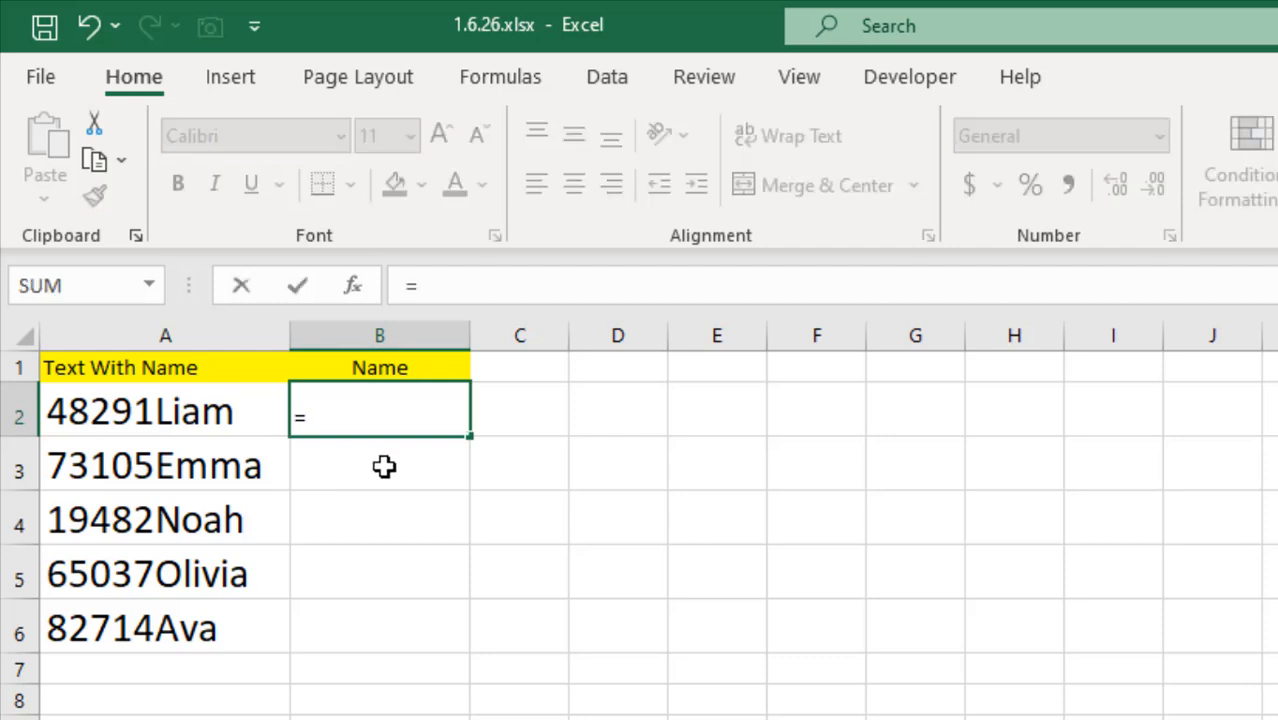
pyautogui.write('le')
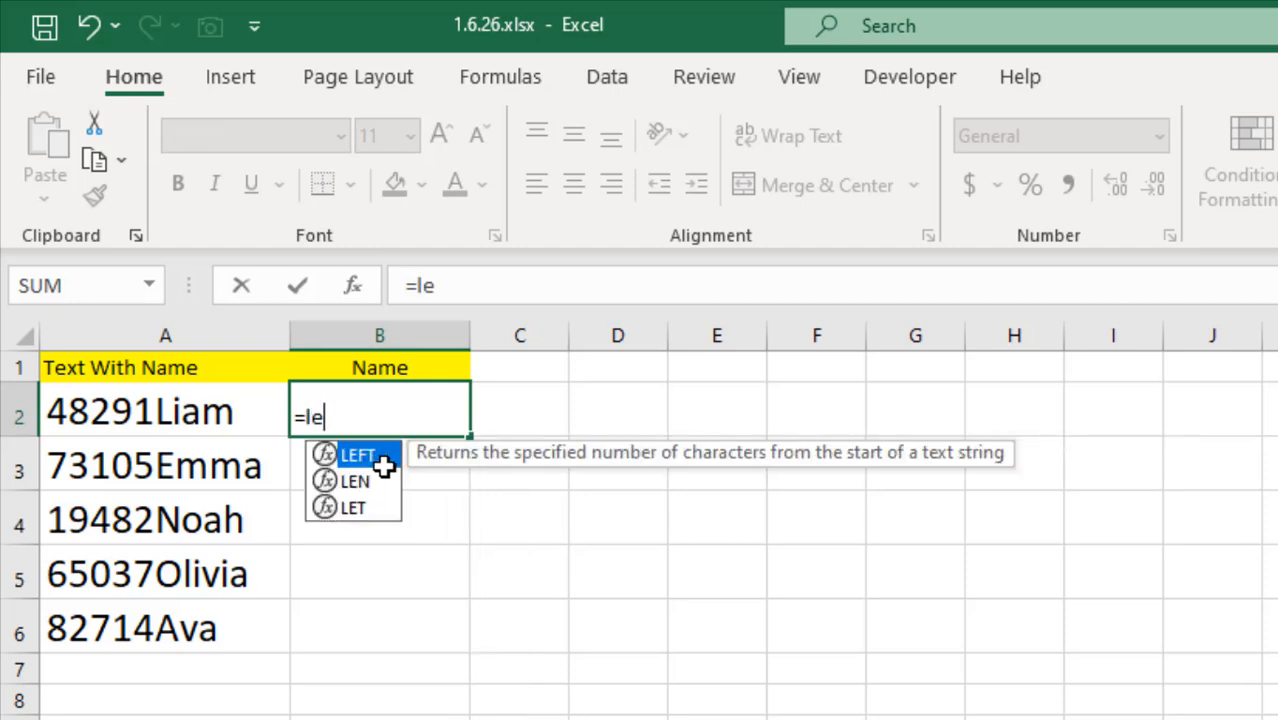
pyautogui.write('n')
pyautogui.doubleClick(380, 463)
pyautogui.click(173, 407)
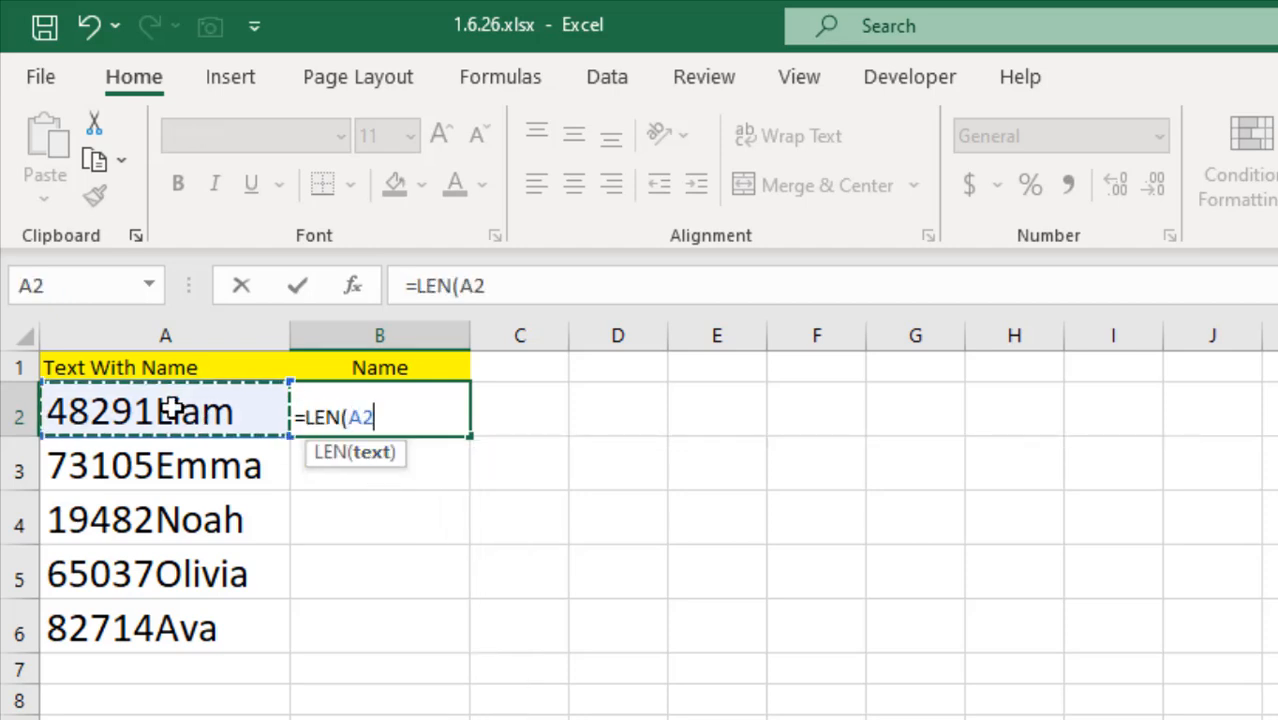
pyautogui.write(')')
pyautogui.press('Return')
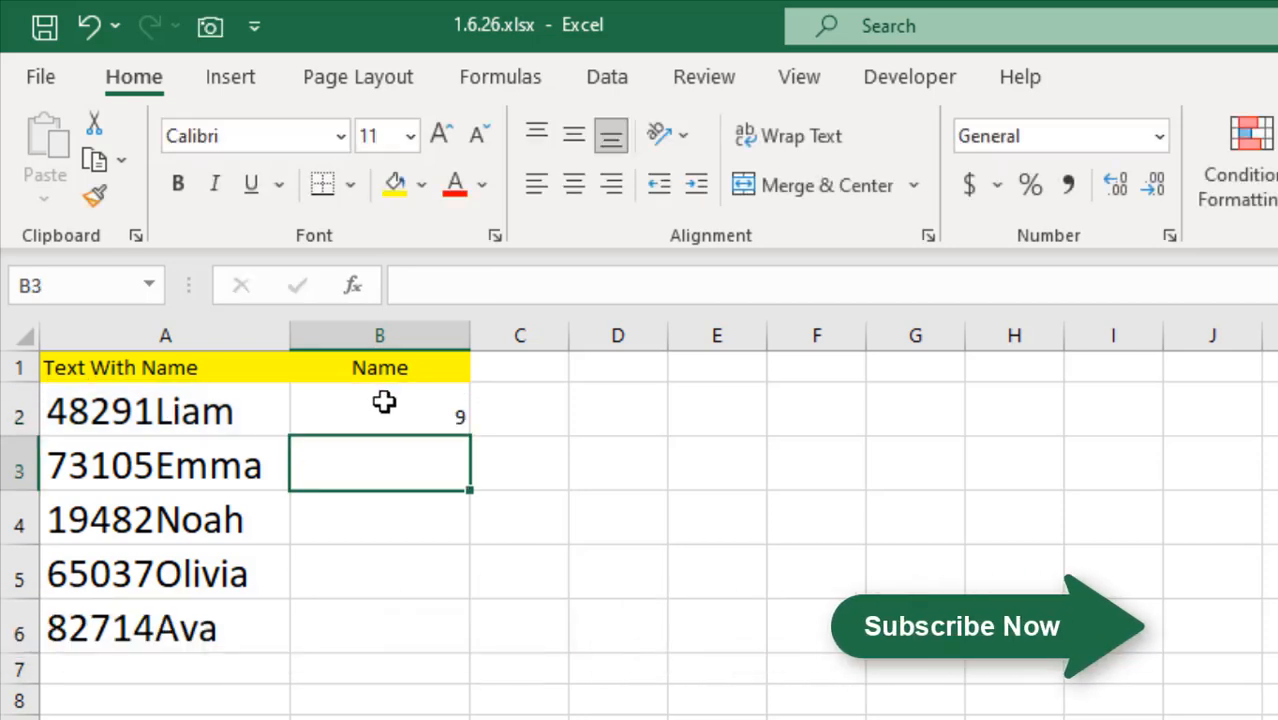
pyautogui.click(384, 402)
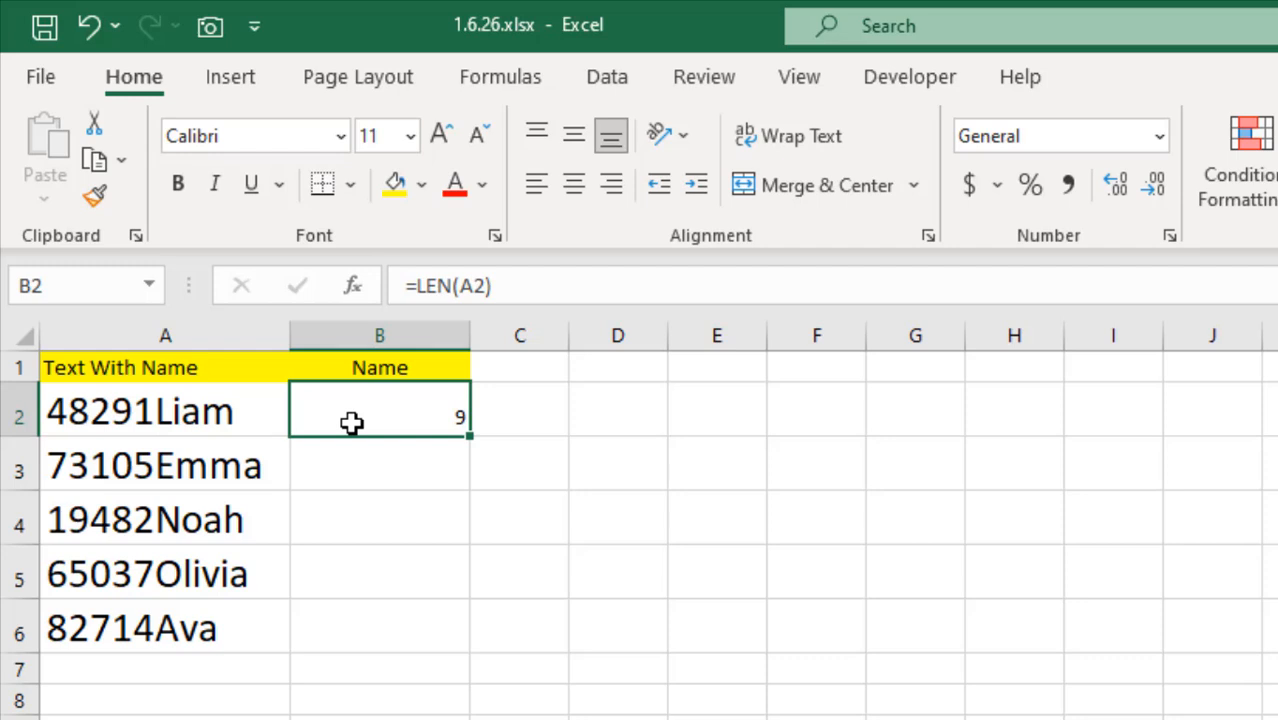
# - Enter the formula =ROW(1:6) in cell D2
pyautogui.click(635, 421)
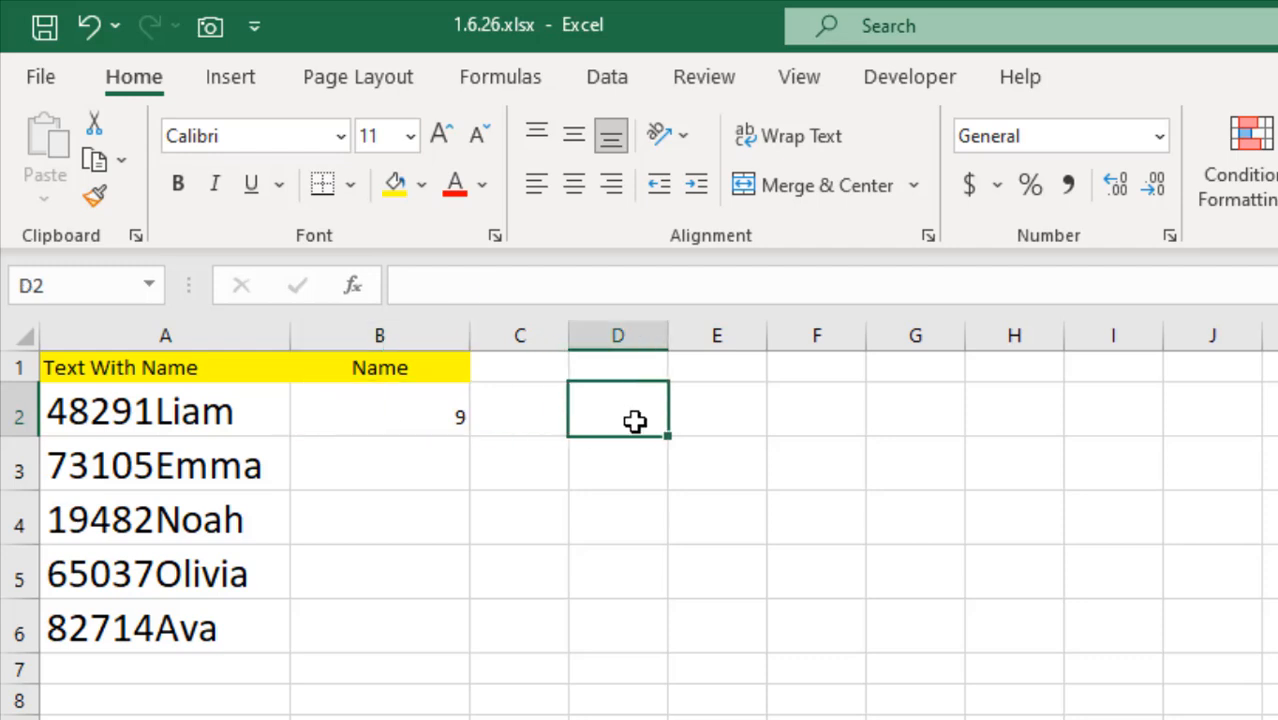
pyautogui.write('=ROw')
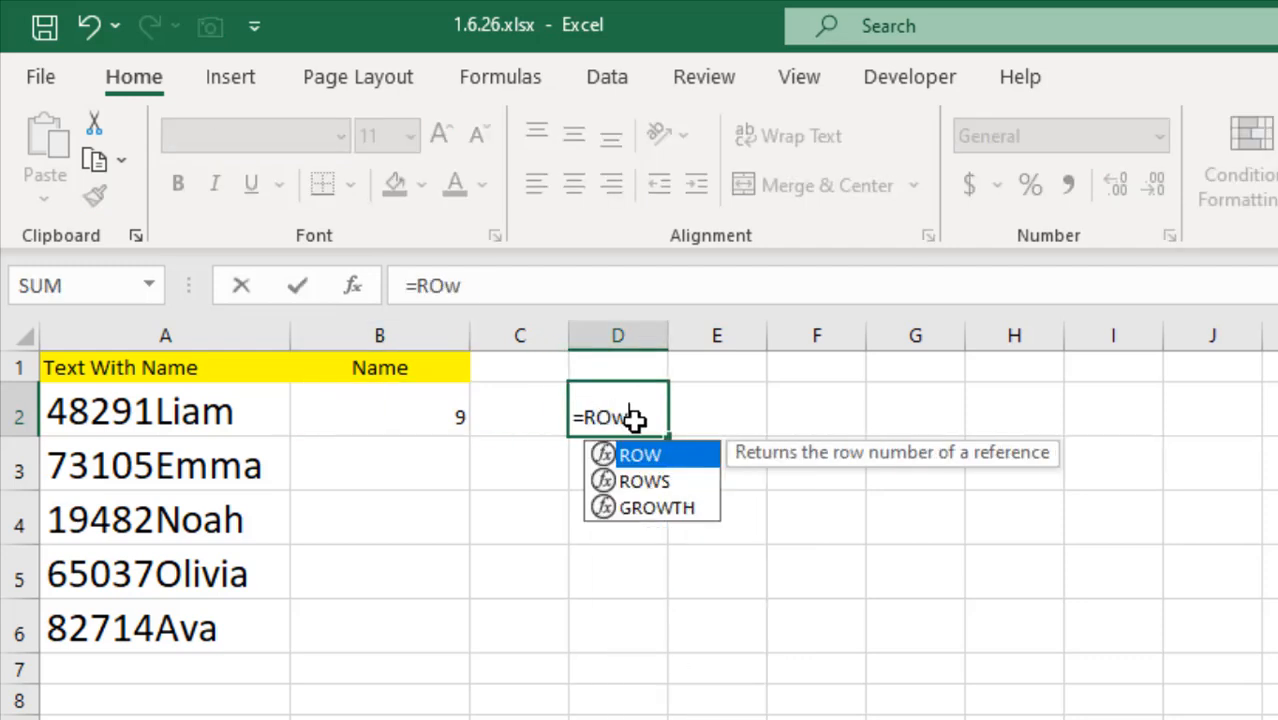
pyautogui.press('Tab')
pyautogui.write('1')
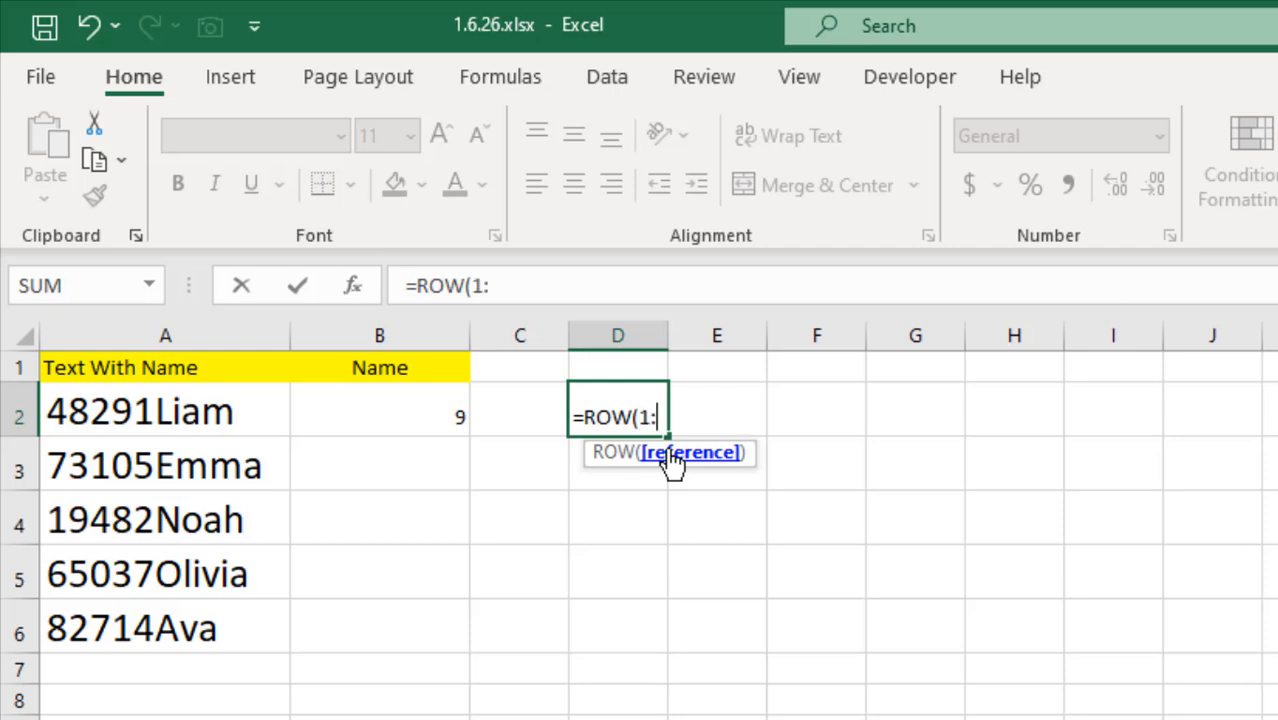
pyautogui.write(':6)')
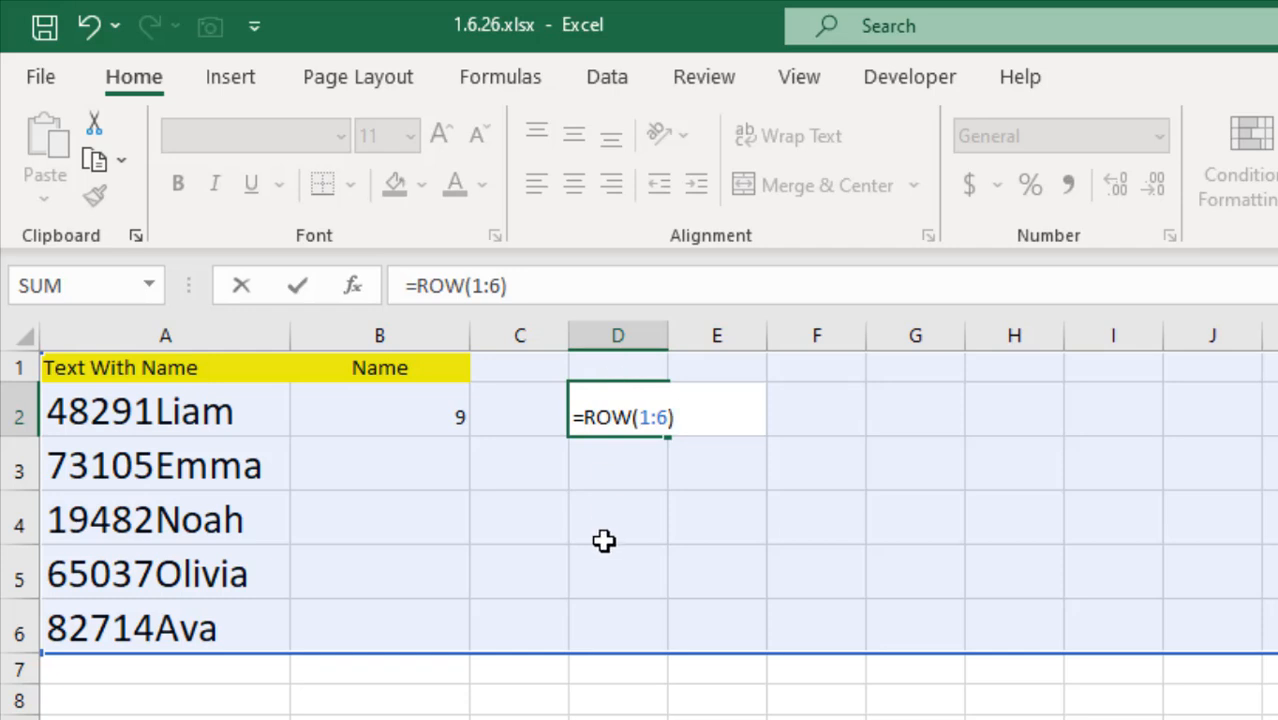
pyautogui.press('Return')
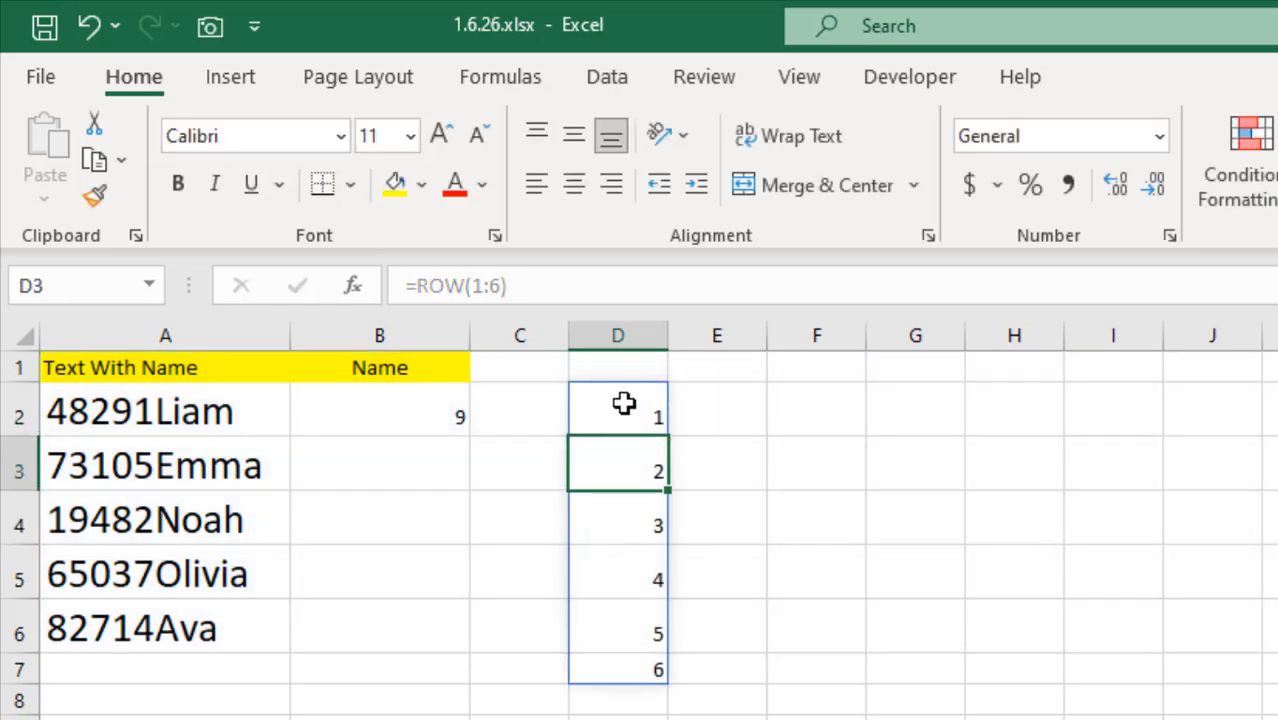
pyautogui.click(624, 403)
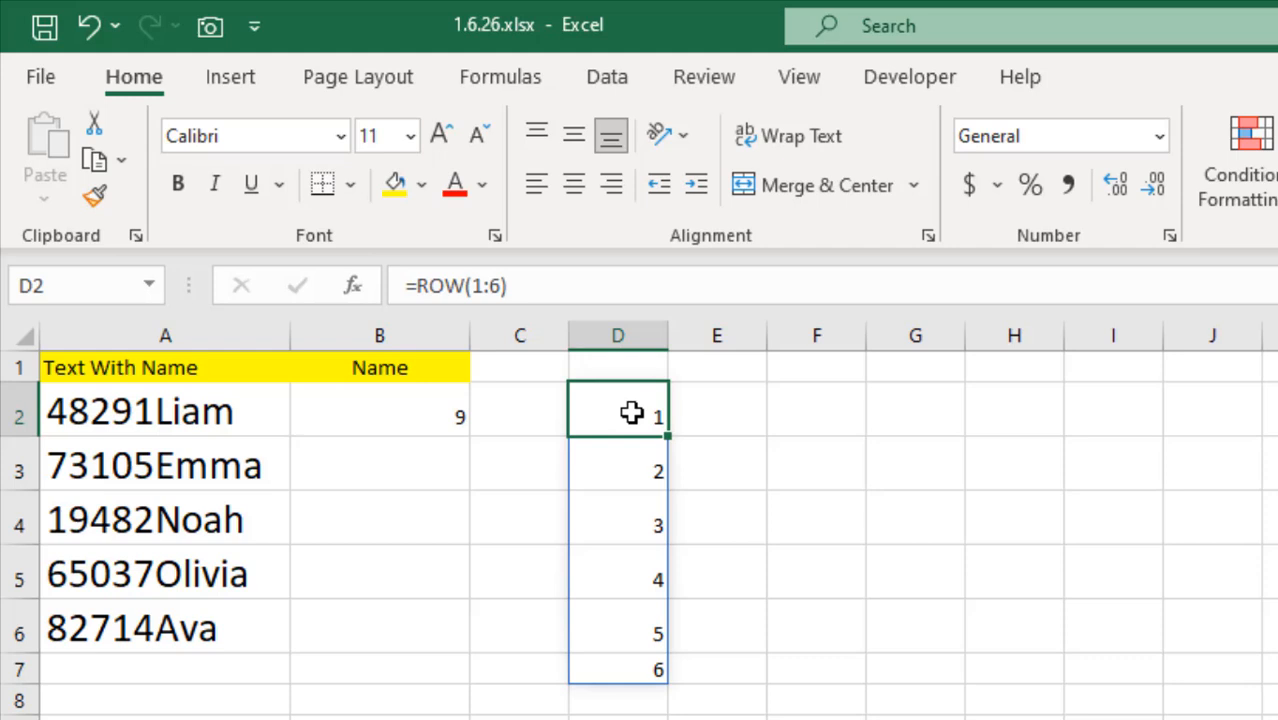
# - Compare the formulas in B2 and D2 and delete the ROW formula from D2
pyautogui.click(411, 414)
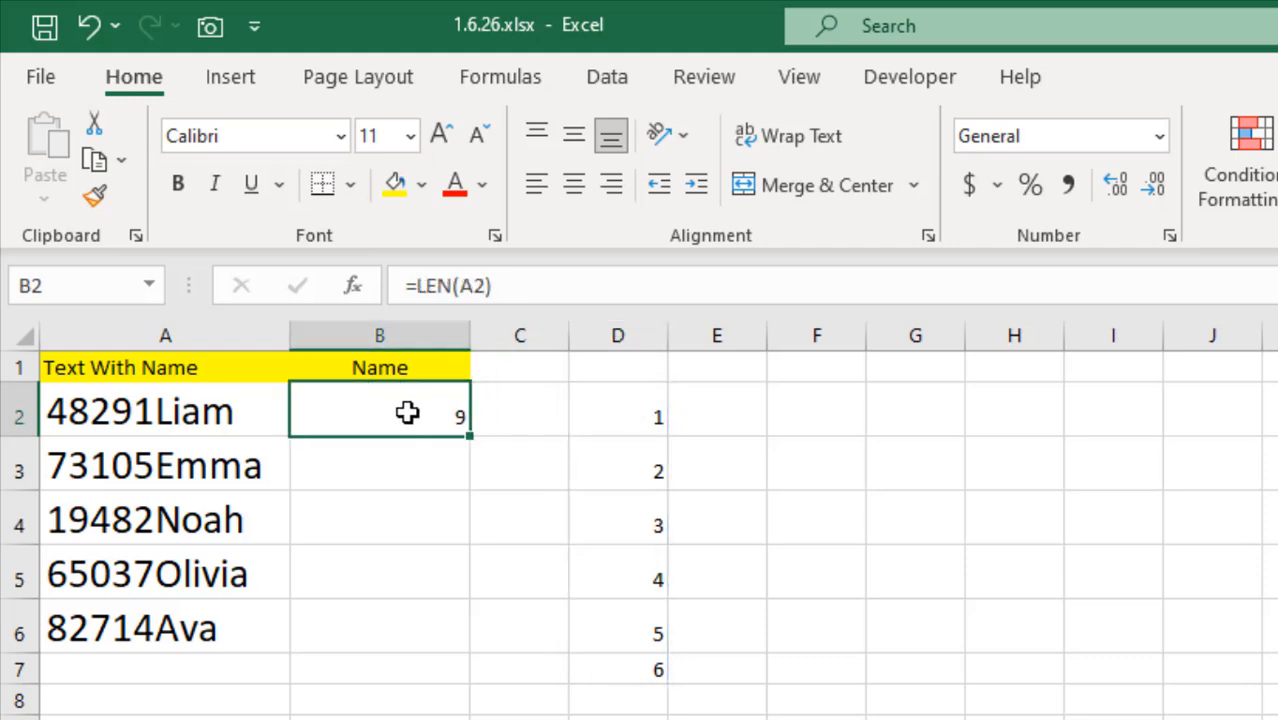
pyautogui.click(600, 417)
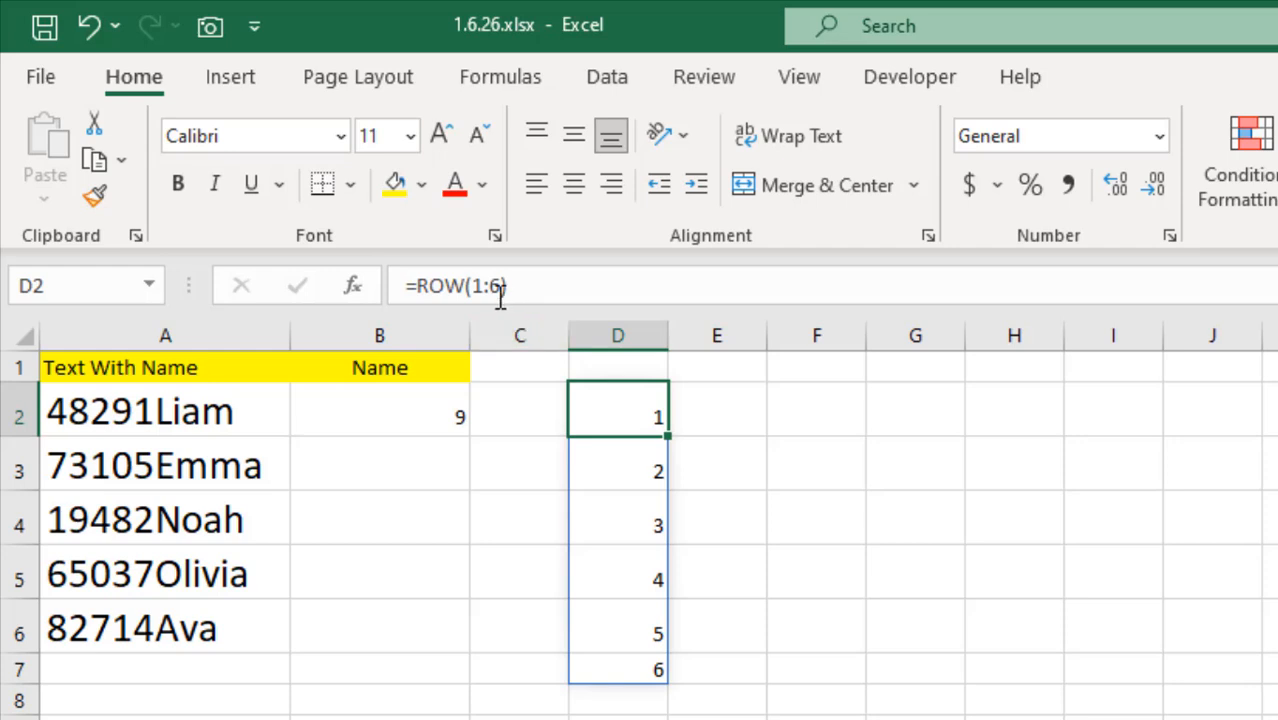
pyautogui.press('Delete')
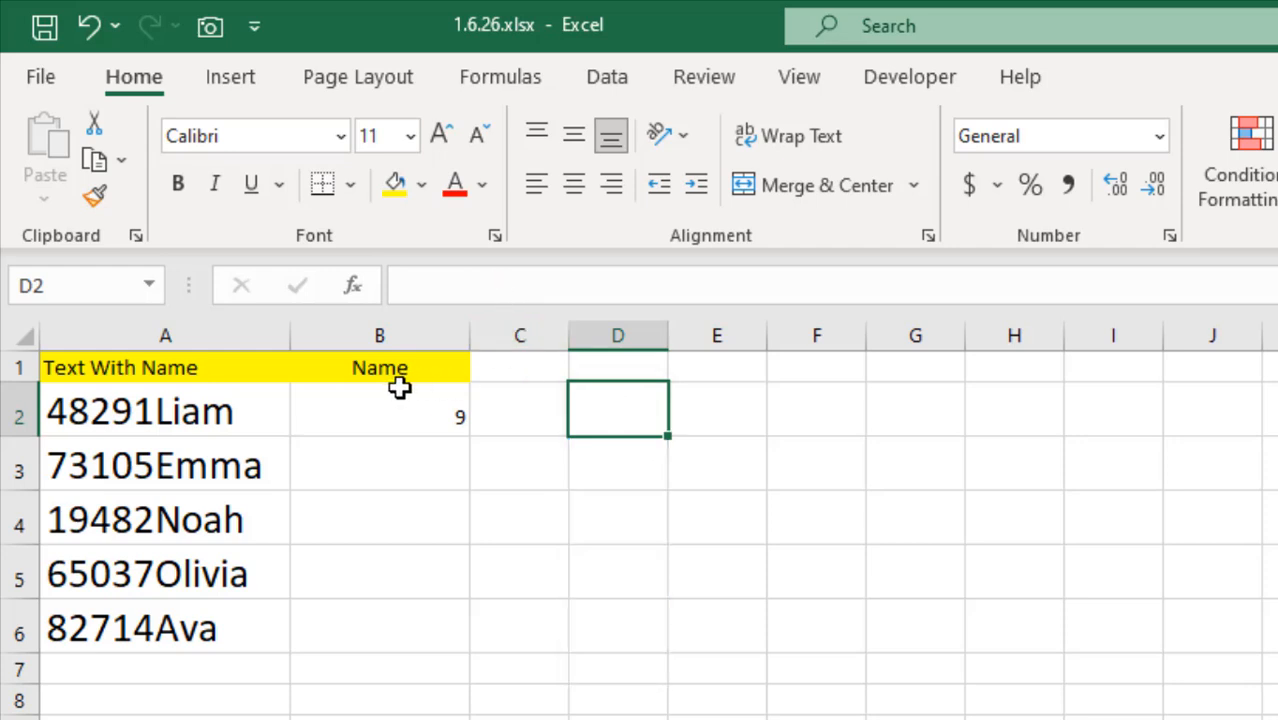
# - Wrap the LEN formula in B2 in INDIRECT so it reads =INDIRECT("1:"&LEN(A2))
pyautogui.click(400, 386)
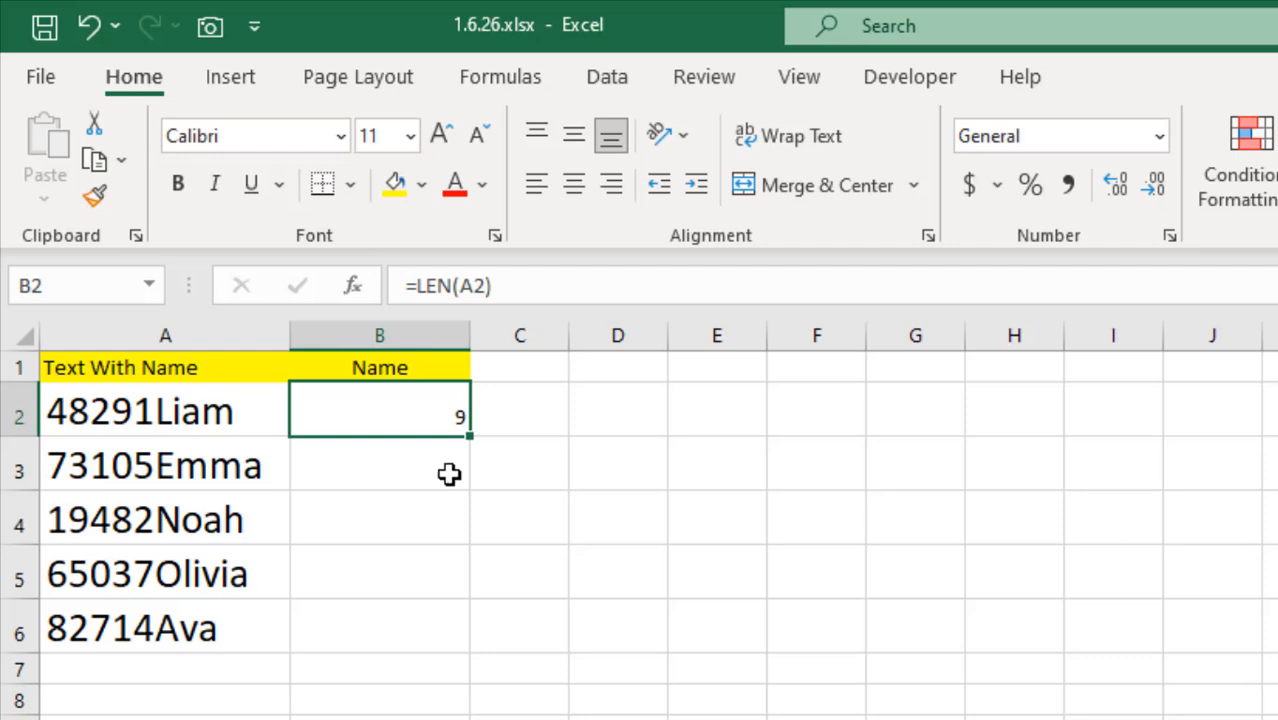
pyautogui.doubleClick(415, 420)
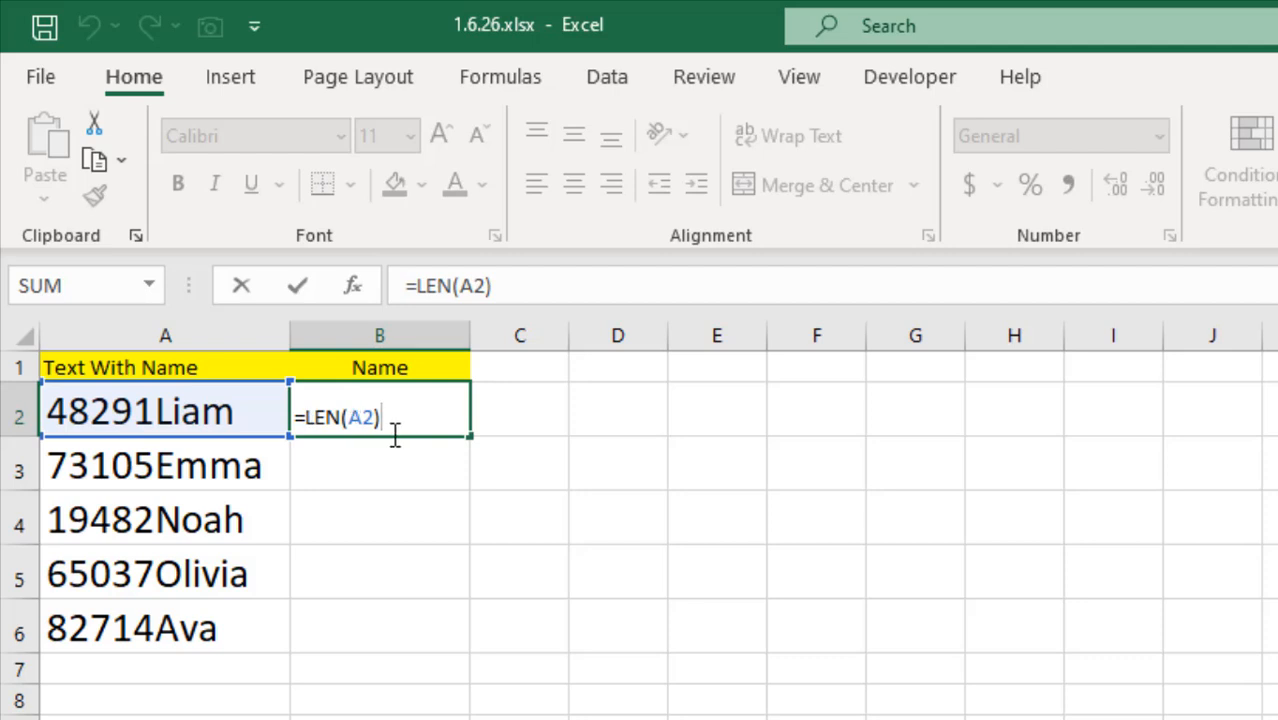
pyautogui.click(305, 417)
pyautogui.write('In')
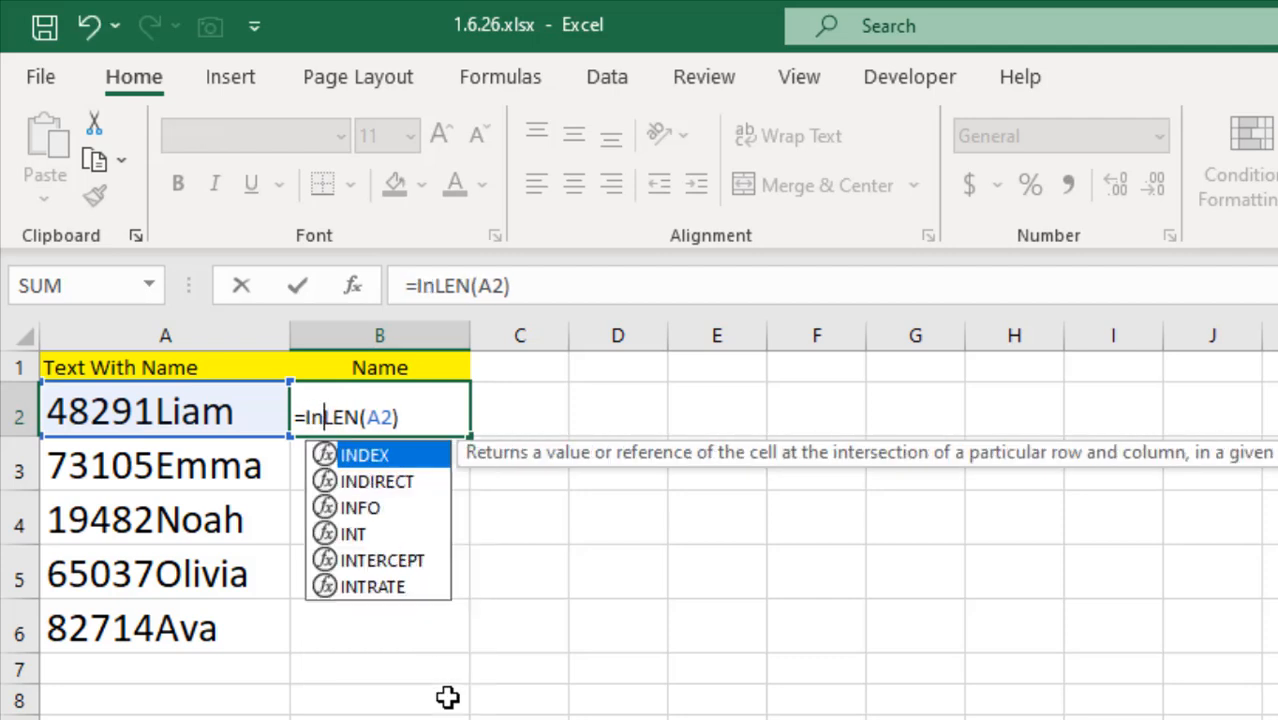
pyautogui.doubleClick(384, 483)
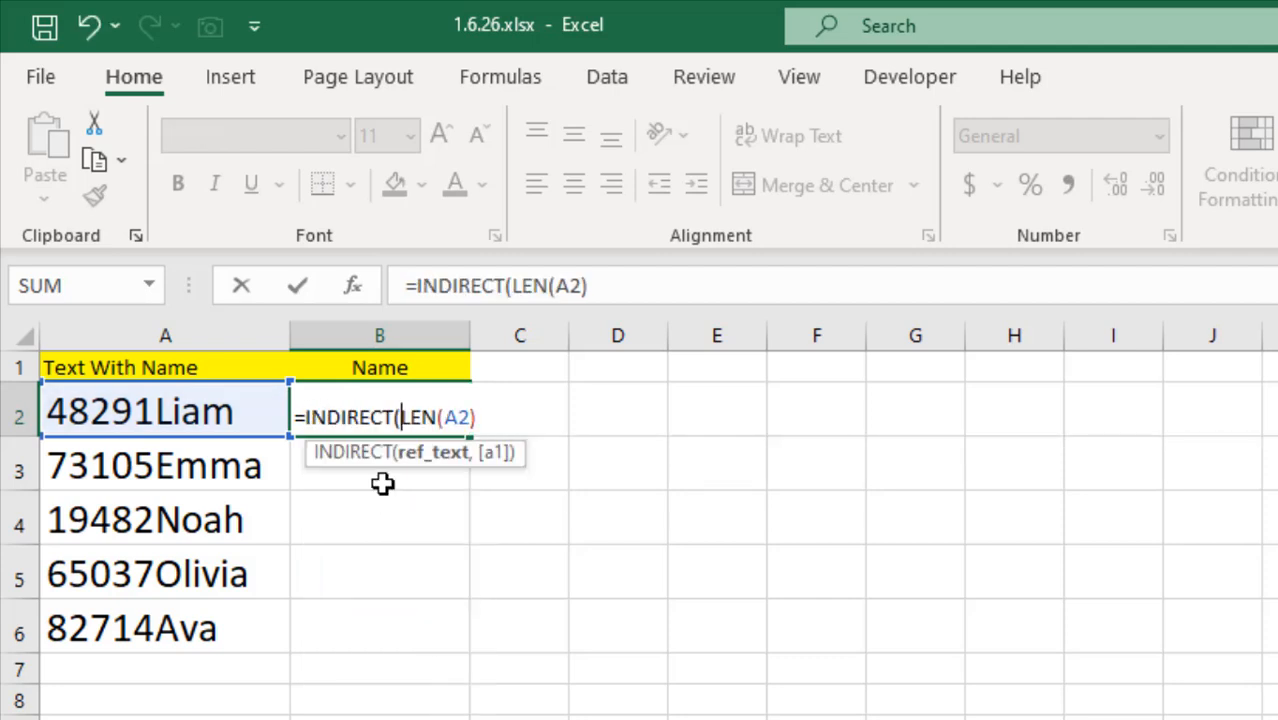
pyautogui.write('"1:"')
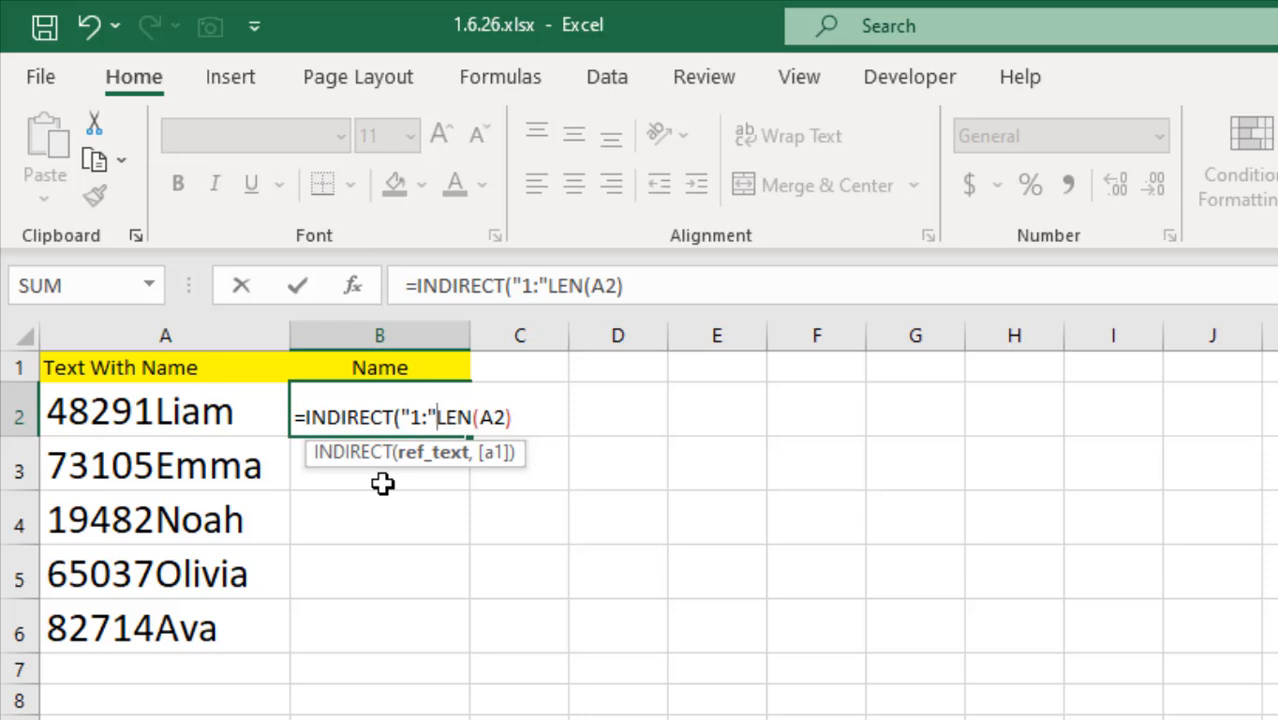
pyautogui.write('&')
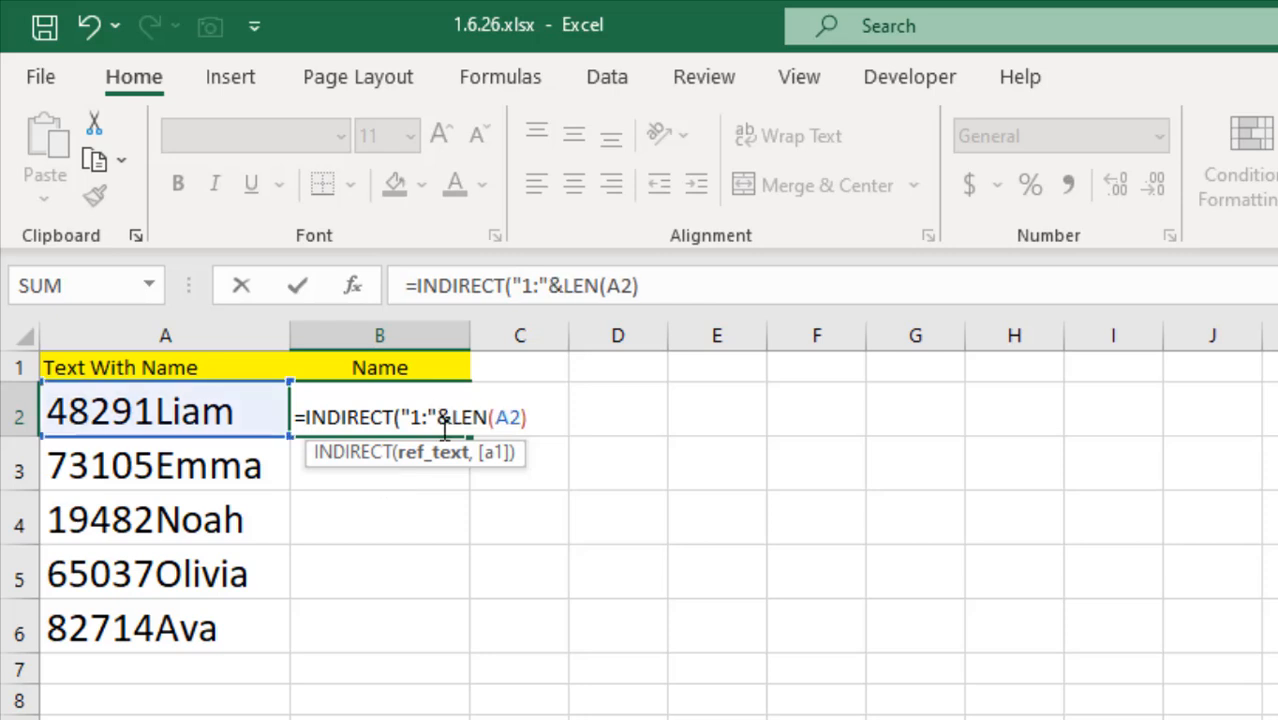
pyautogui.click(530, 420)
pyautogui.write(')')
pyautogui.press('Return')
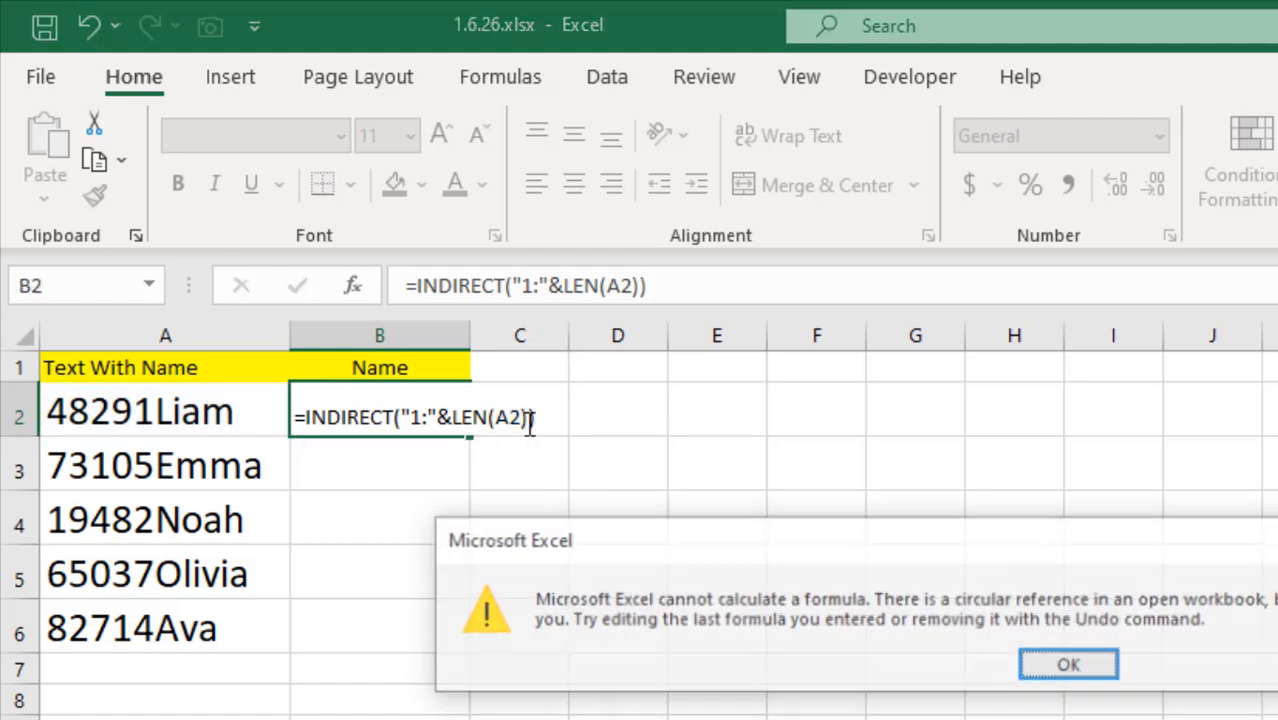
pyautogui.click(1068, 666)
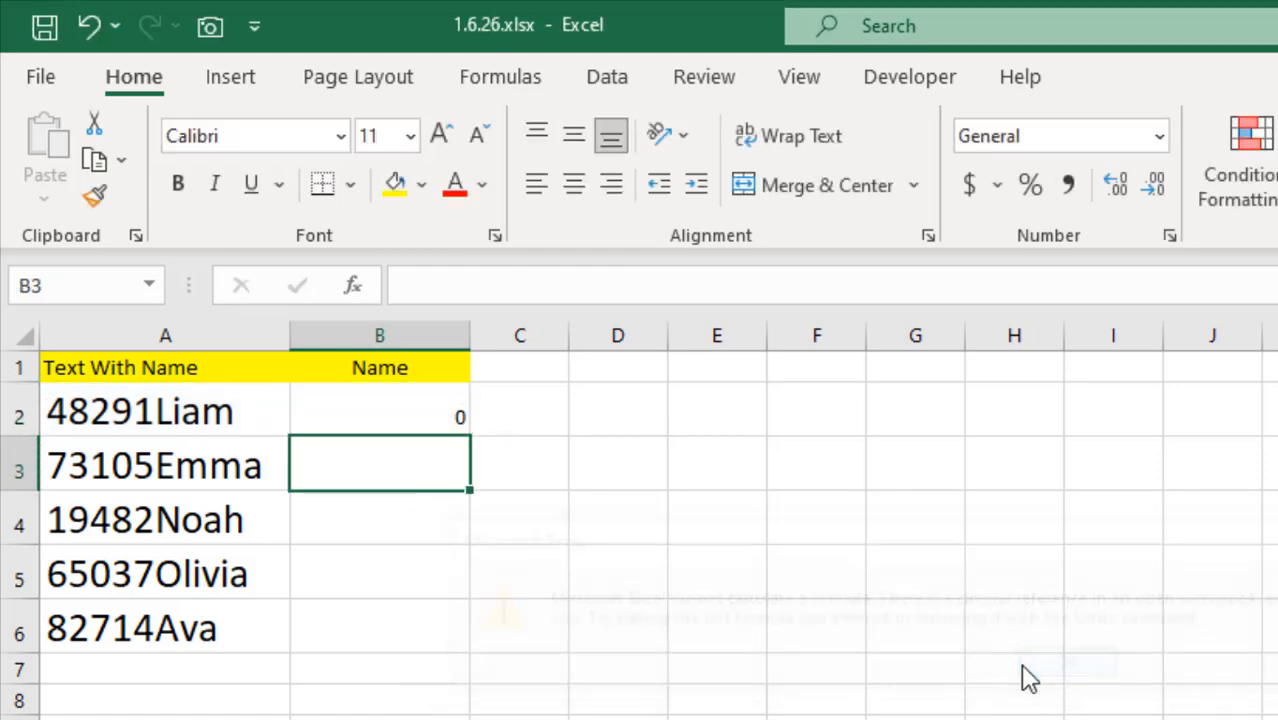
# - Nest the INDIRECT formula in B2 inside ROW so it reads =ROW(INDIRECT("1:"&LEN(A2)))
pyautogui.click(313, 419)
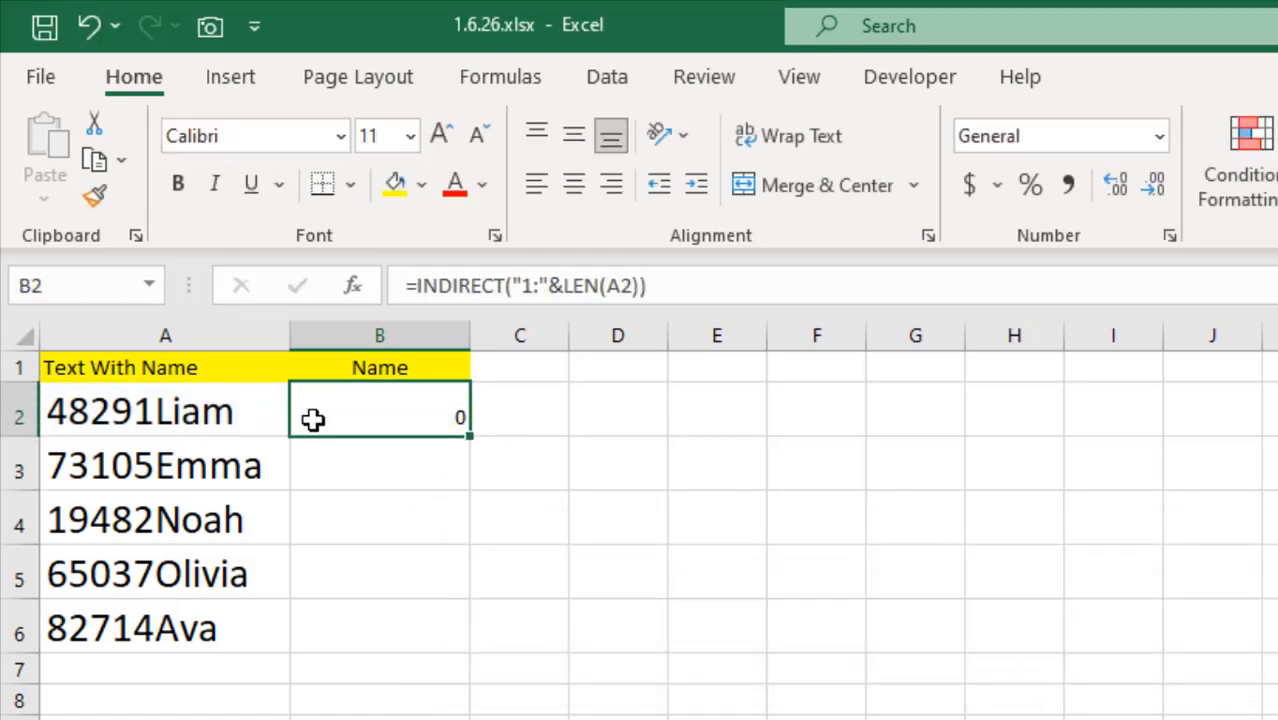
pyautogui.click(414, 285)
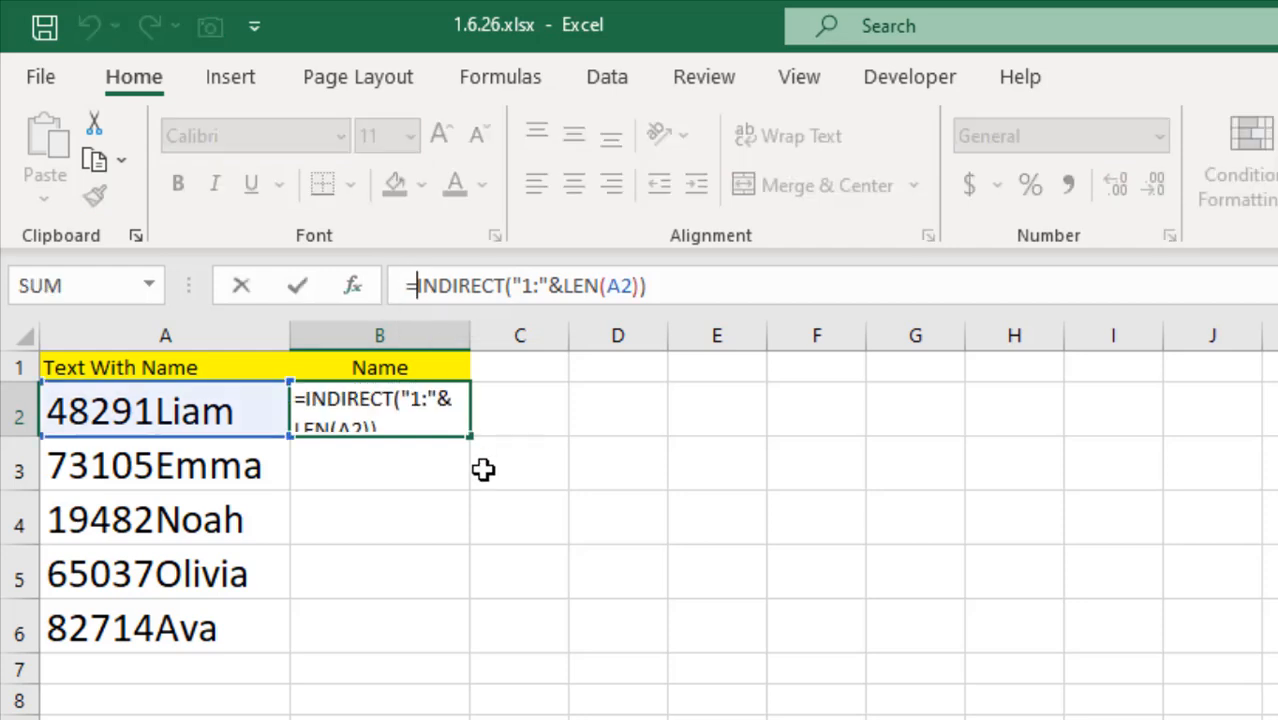
pyautogui.write('Row')
pyautogui.press('Tab')
pyautogui.click(742, 291)
pyautogui.write(')')
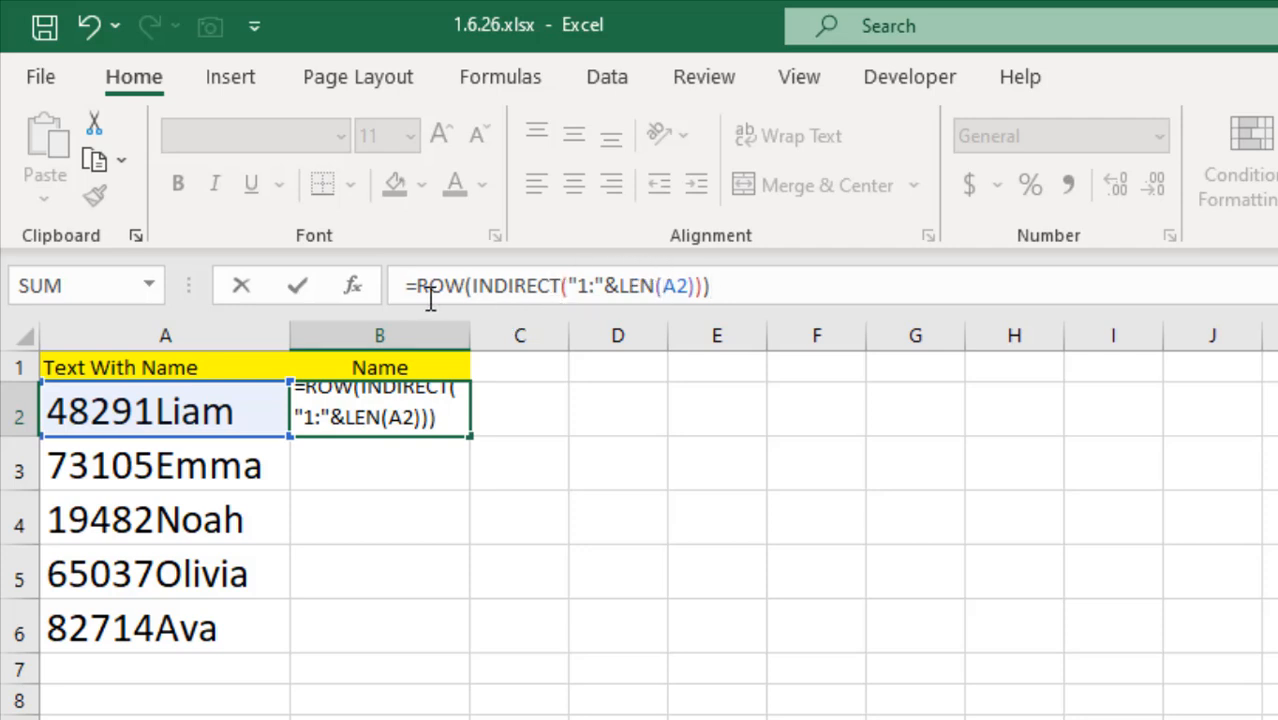
pyautogui.press('Return')
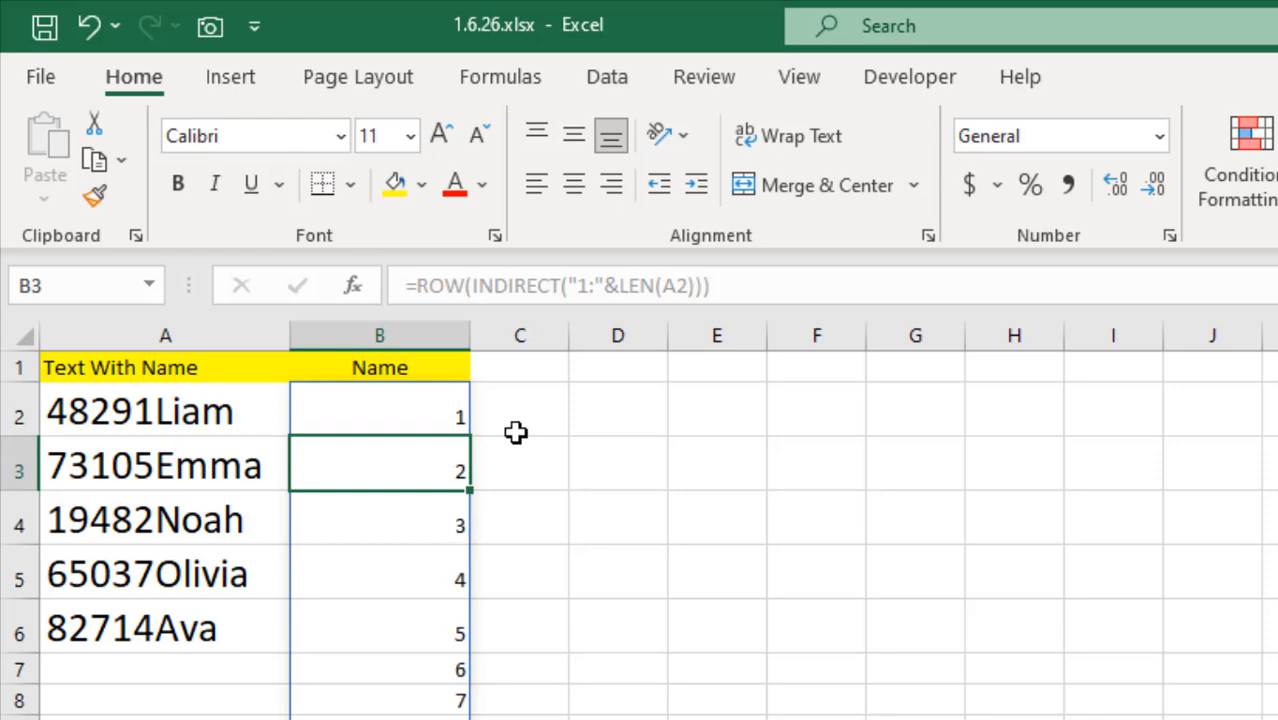
# - Test the spilled sequence in column B by removing the last two characters from A2, and undo that edit
pyautogui.click(459, 420)
pyautogui.moveTo(459, 420); pyautogui.dragTo(455, 719)
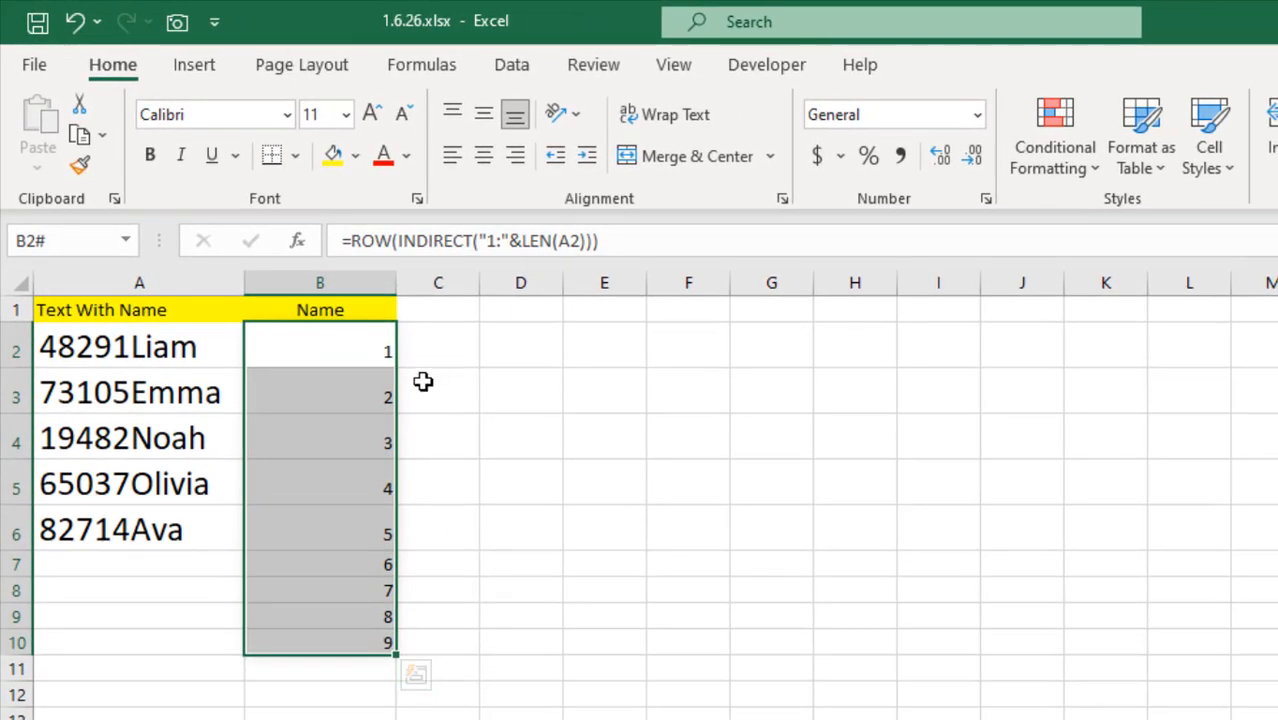
pyautogui.doubleClick(191, 338)
pyautogui.press('BackSpace')
pyautogui.press('BackSpace')
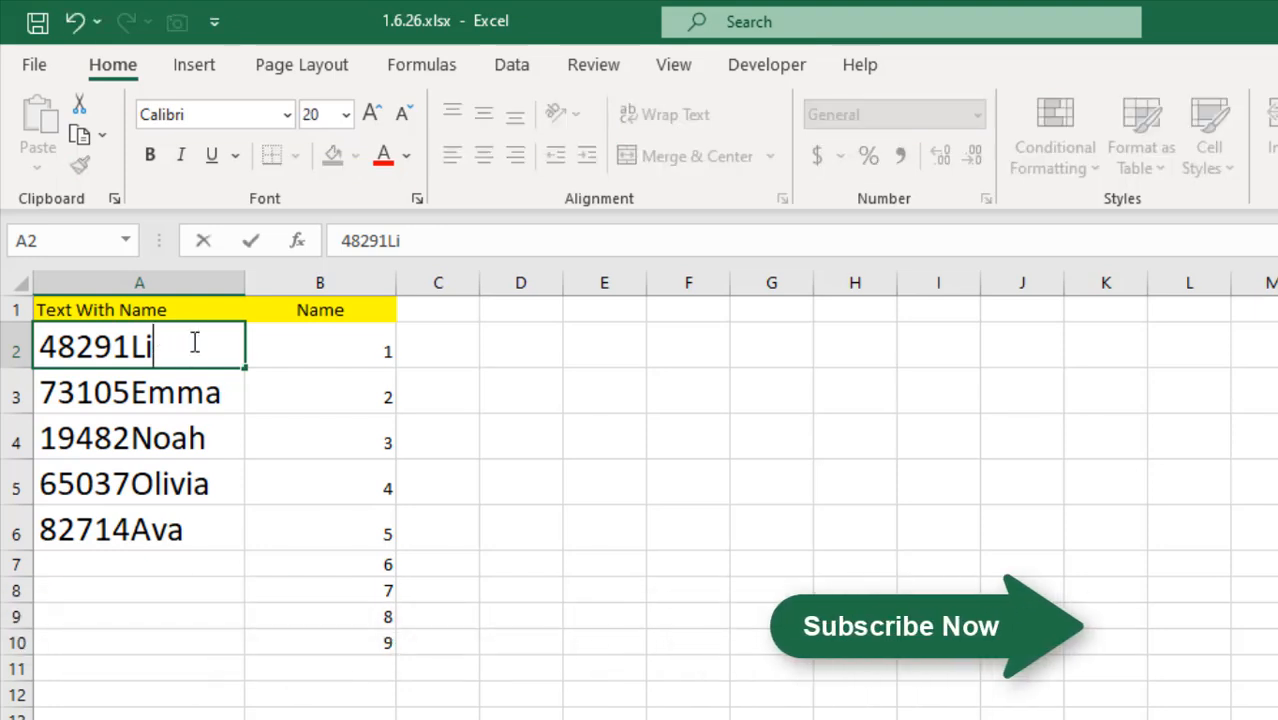
pyautogui.press('Return')
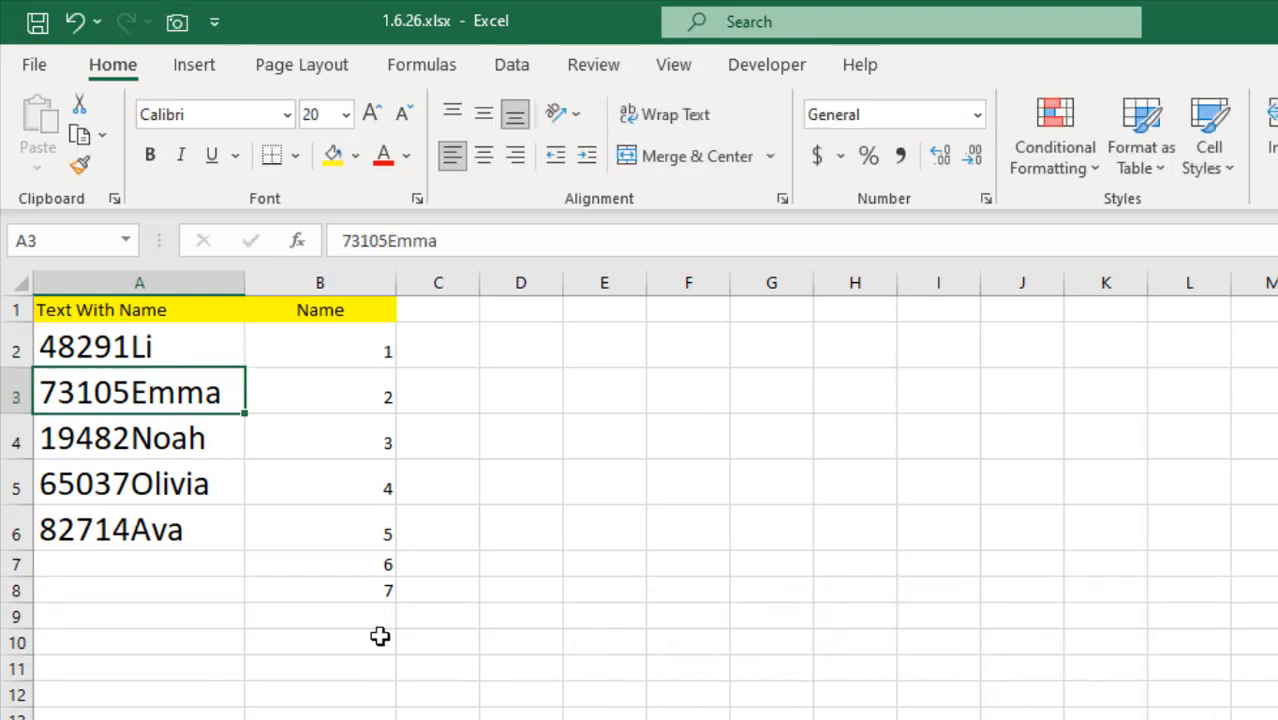
pyautogui.hotkey('ctrl', 'z')
# - Nest the ROW formula in B2 inside MID so it reads =MID(A2,ROW(INDIRECT("1:"&LEN(A2))),1)
pyautogui.click(358, 364)
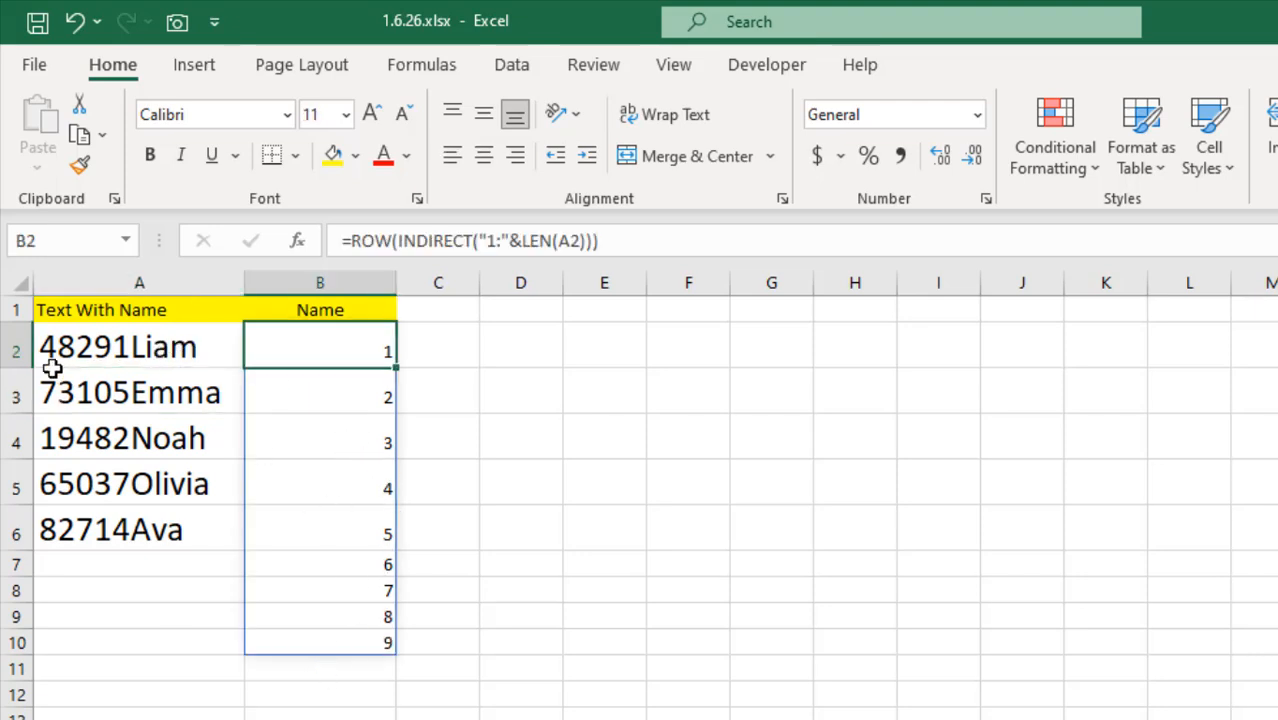
pyautogui.click(349, 244)
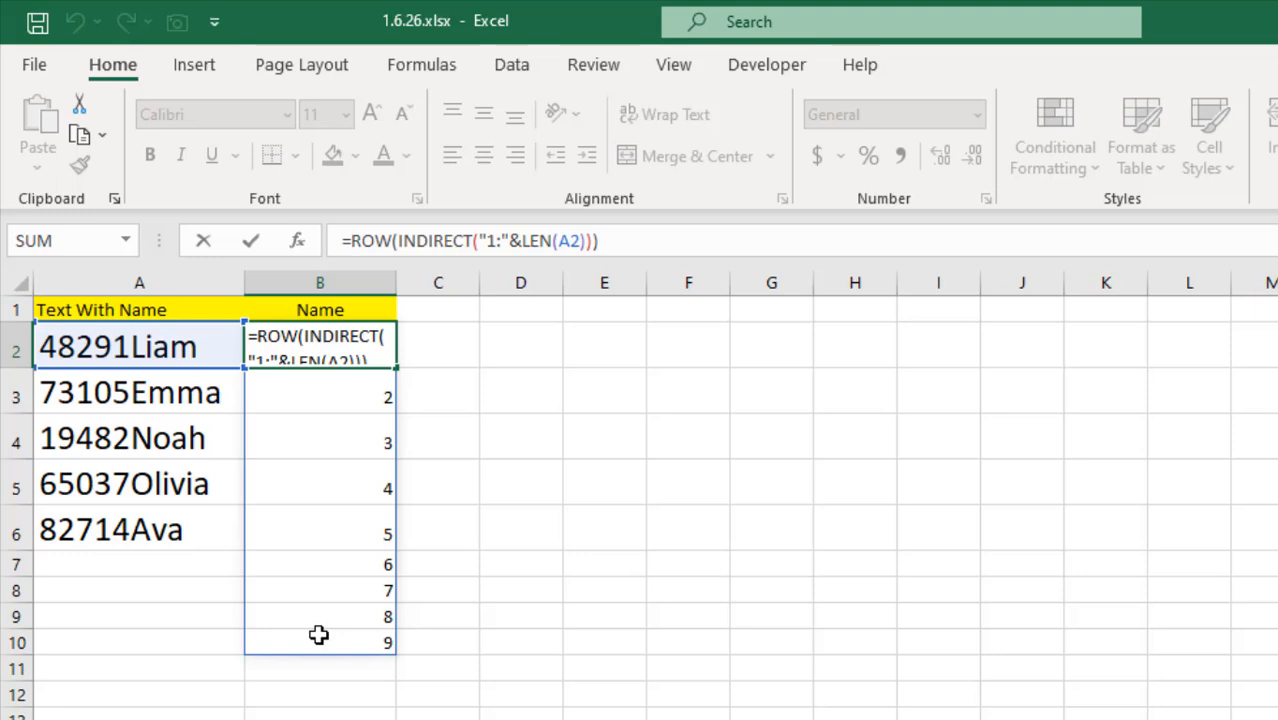
pyautogui.write('Mid')
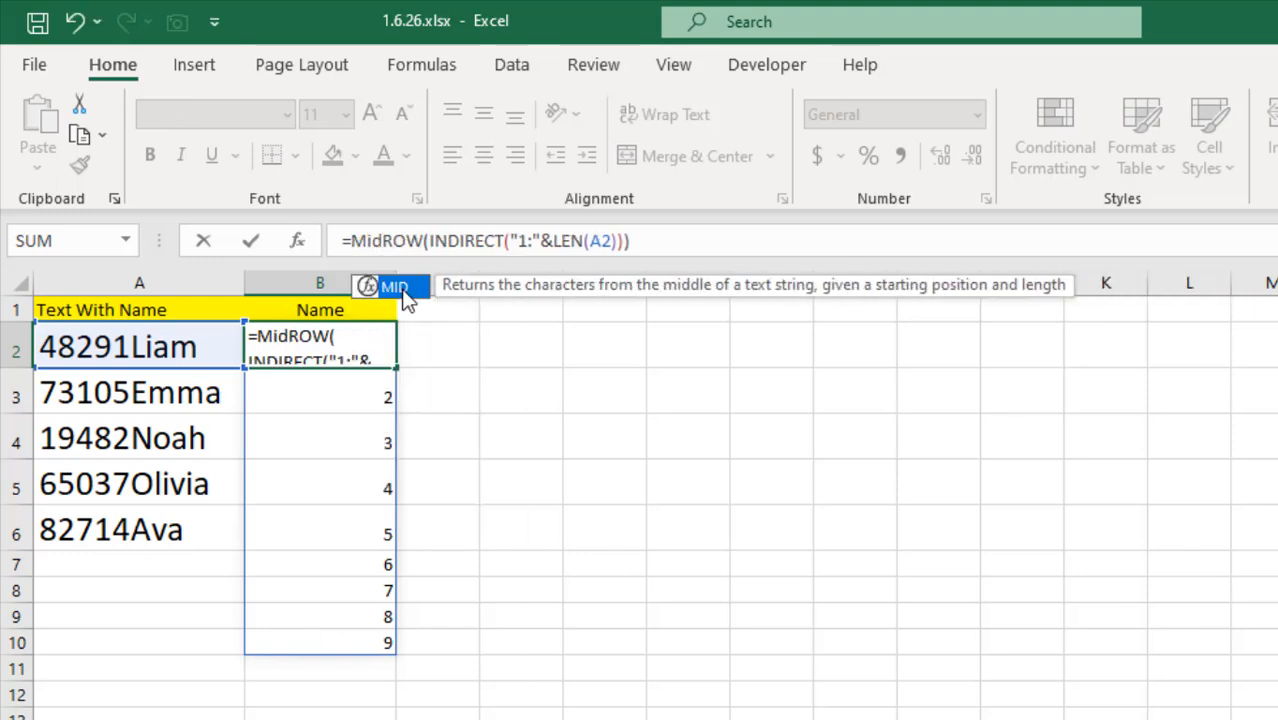
pyautogui.doubleClick(404, 290)
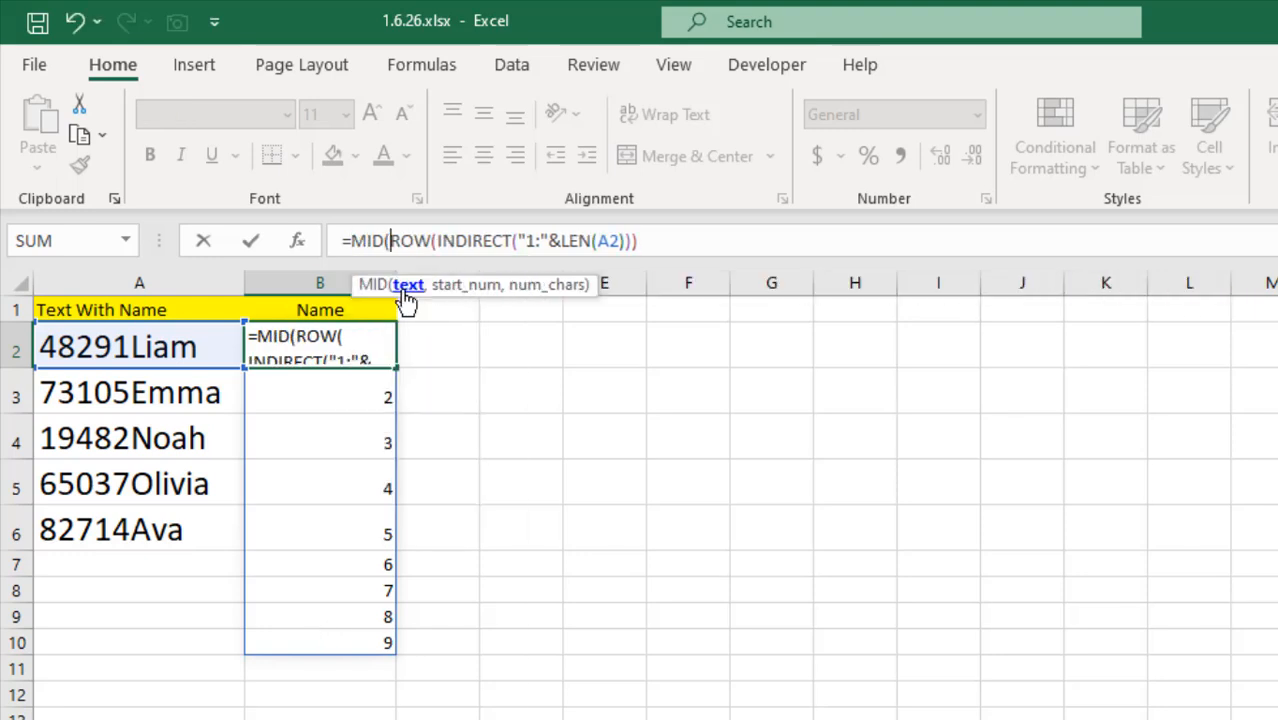
pyautogui.click(188, 346)
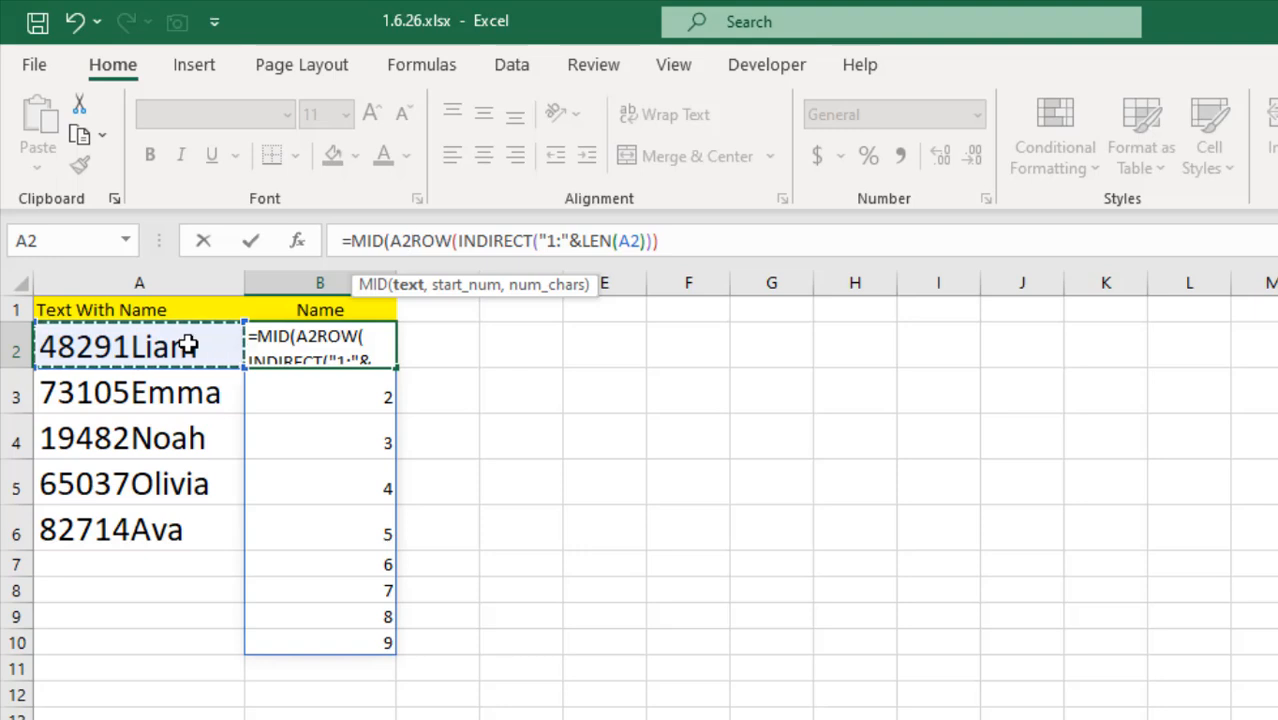
pyautogui.write(',')
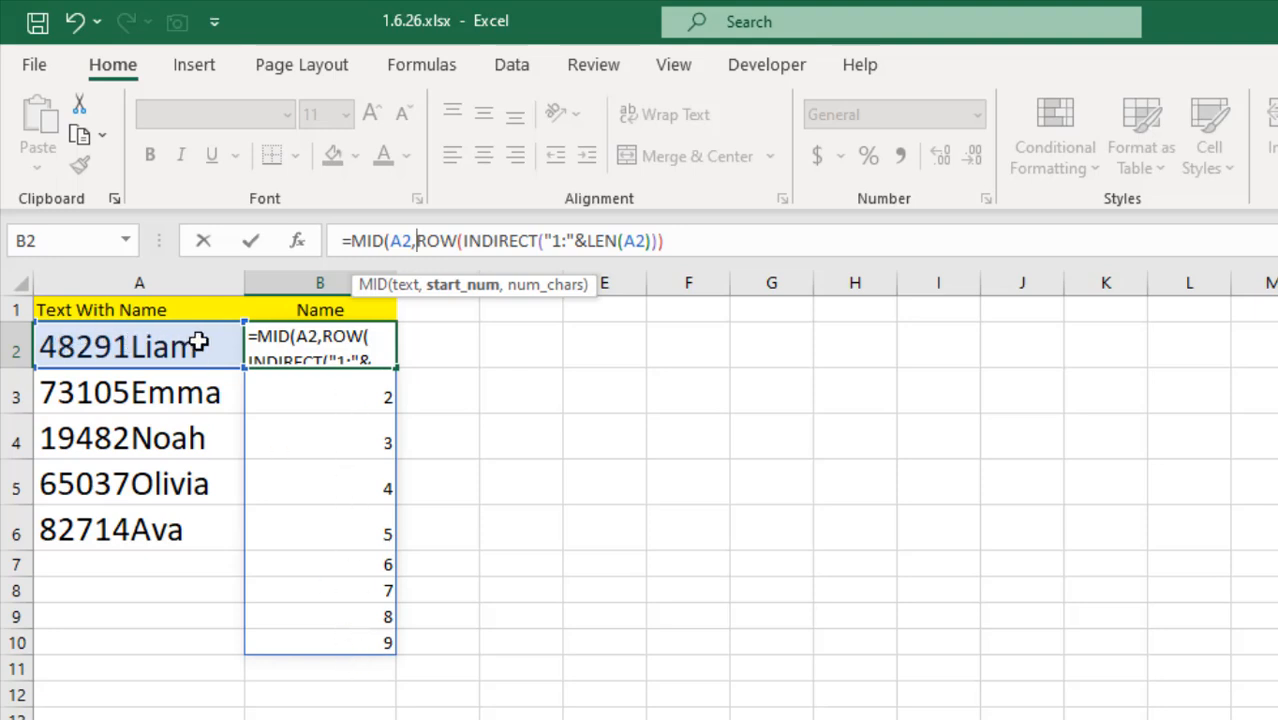
pyautogui.click(718, 240)
pyautogui.write(',')
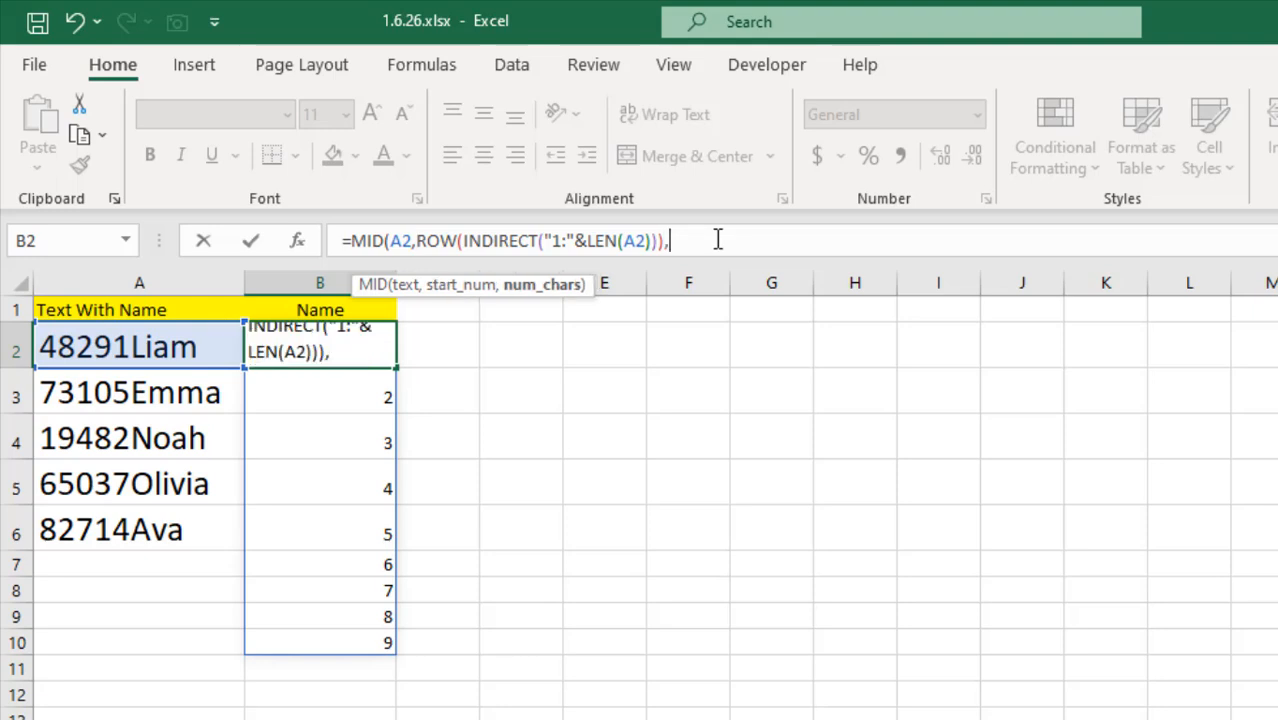
pyautogui.write('1)')
pyautogui.press('Return')
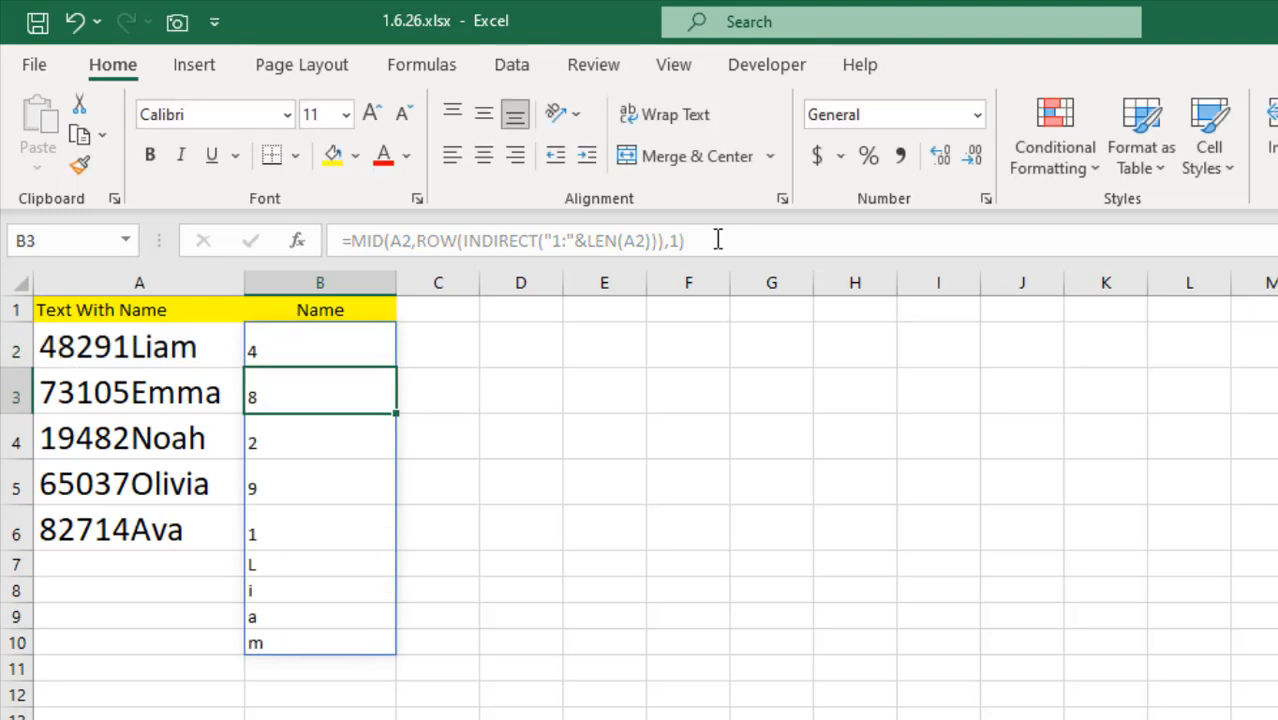
# - Add a double negative before MID in B2 so it reads =--MID(A2,ROW(INDIRECT("1:"&LEN(A2))),1)
pyautogui.click(271, 334)
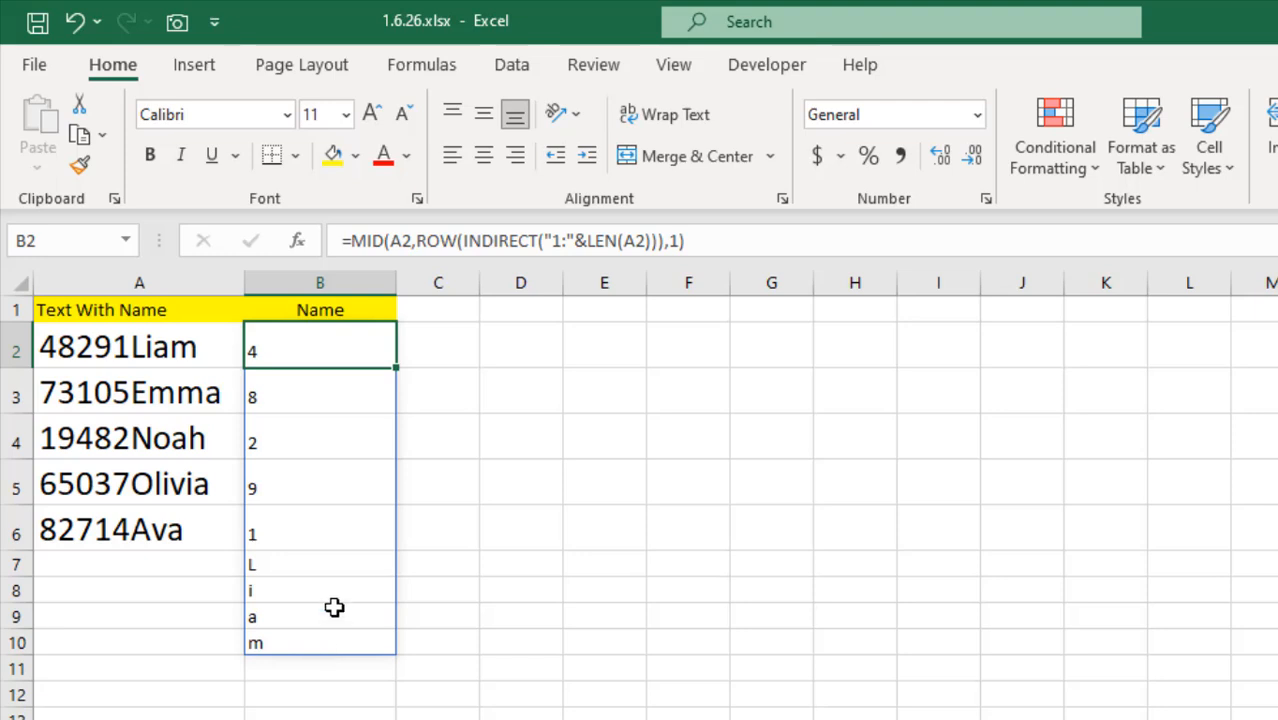
pyautogui.click(348, 241)
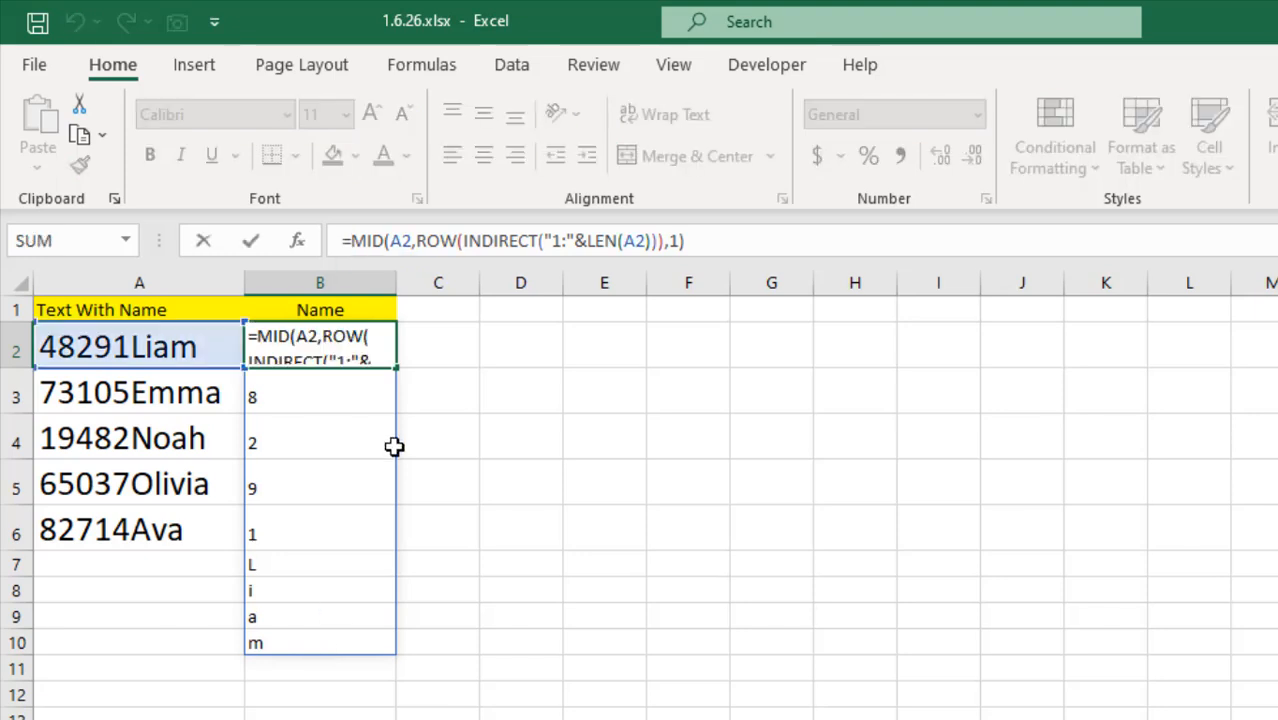
pyautogui.write('--')
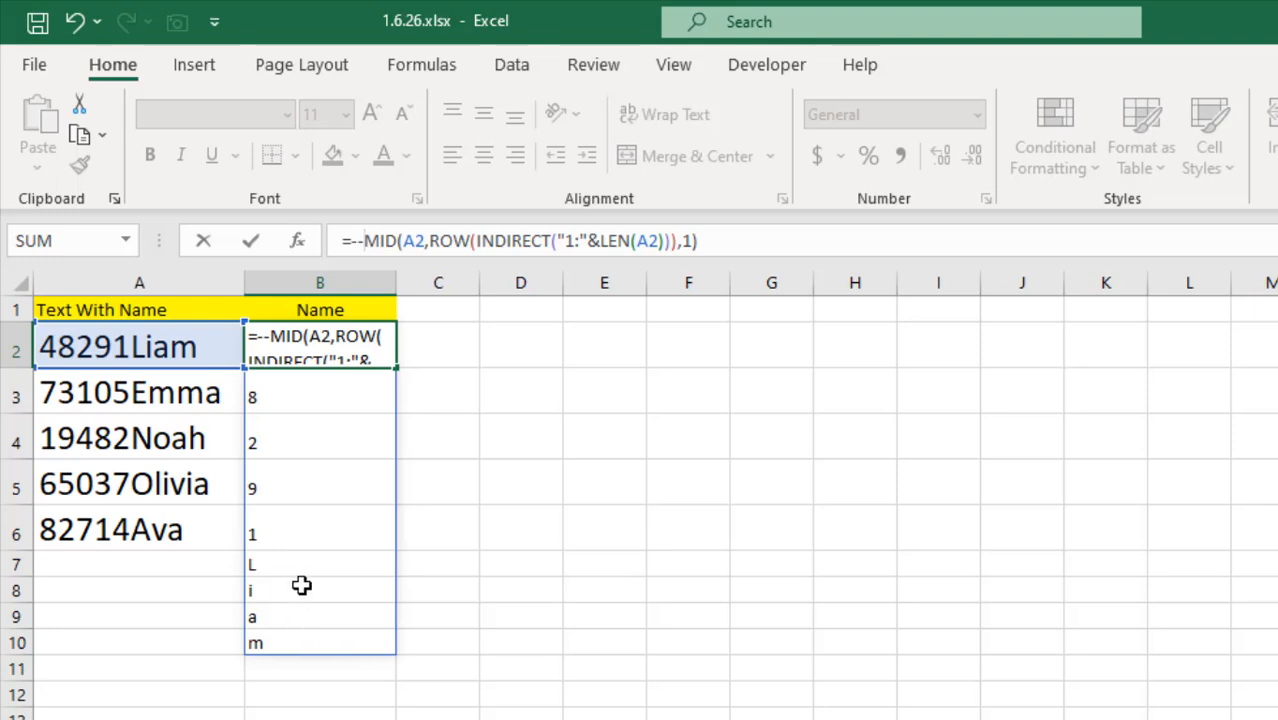
pyautogui.press('Return')
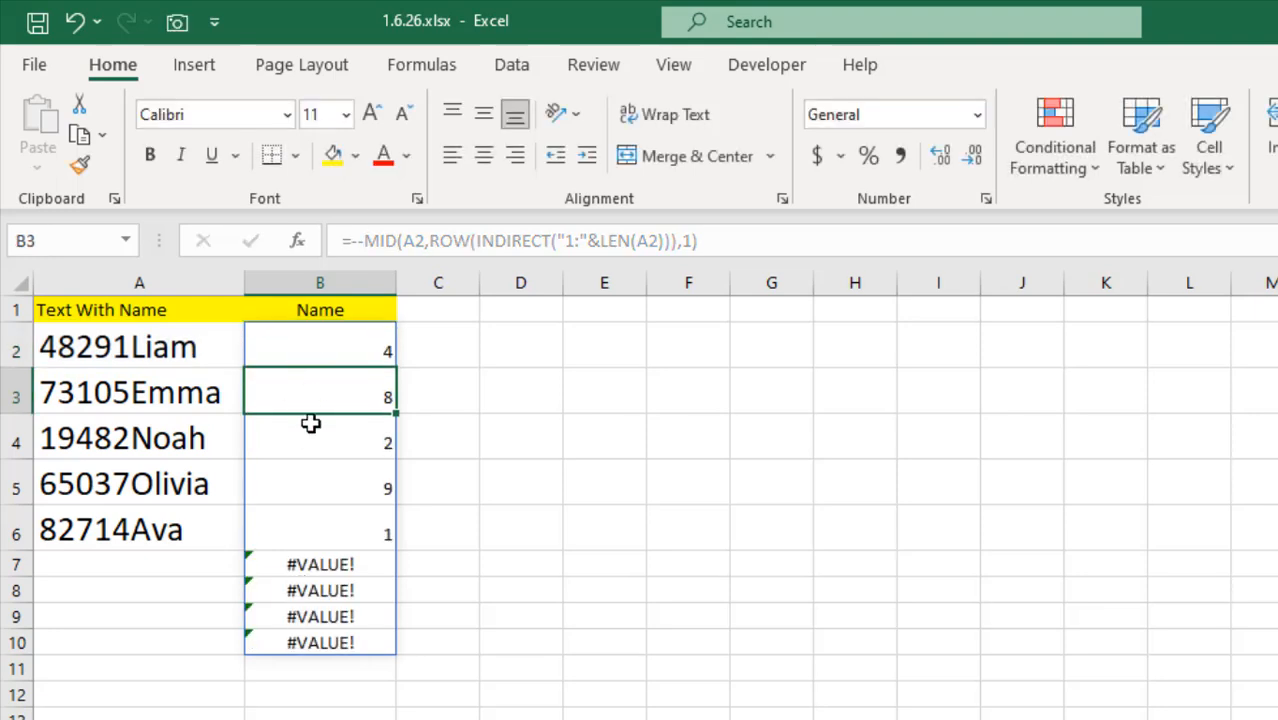
# - Wrap the B2 formula in ISERROR so it reads =ISERROR(--MID(A2,ROW(INDIRECT("1:"&LEN(A2))),1))
pyautogui.press('Up')
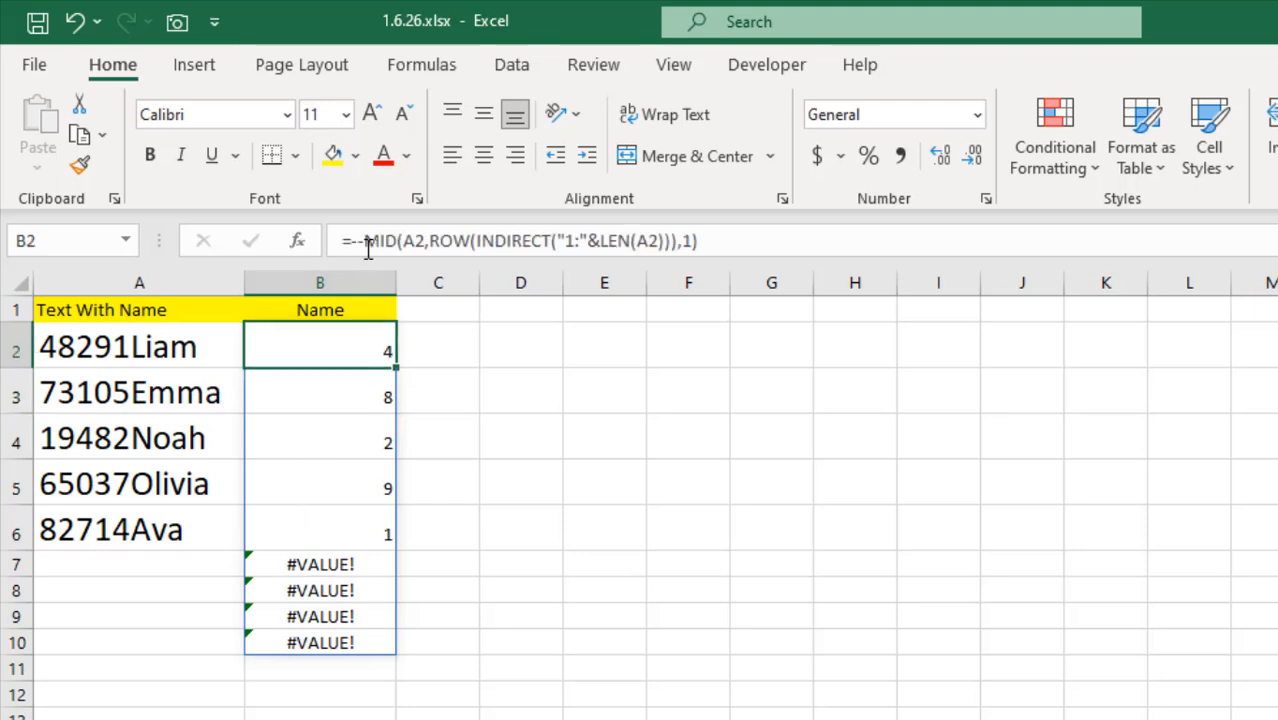
pyautogui.click(353, 241)
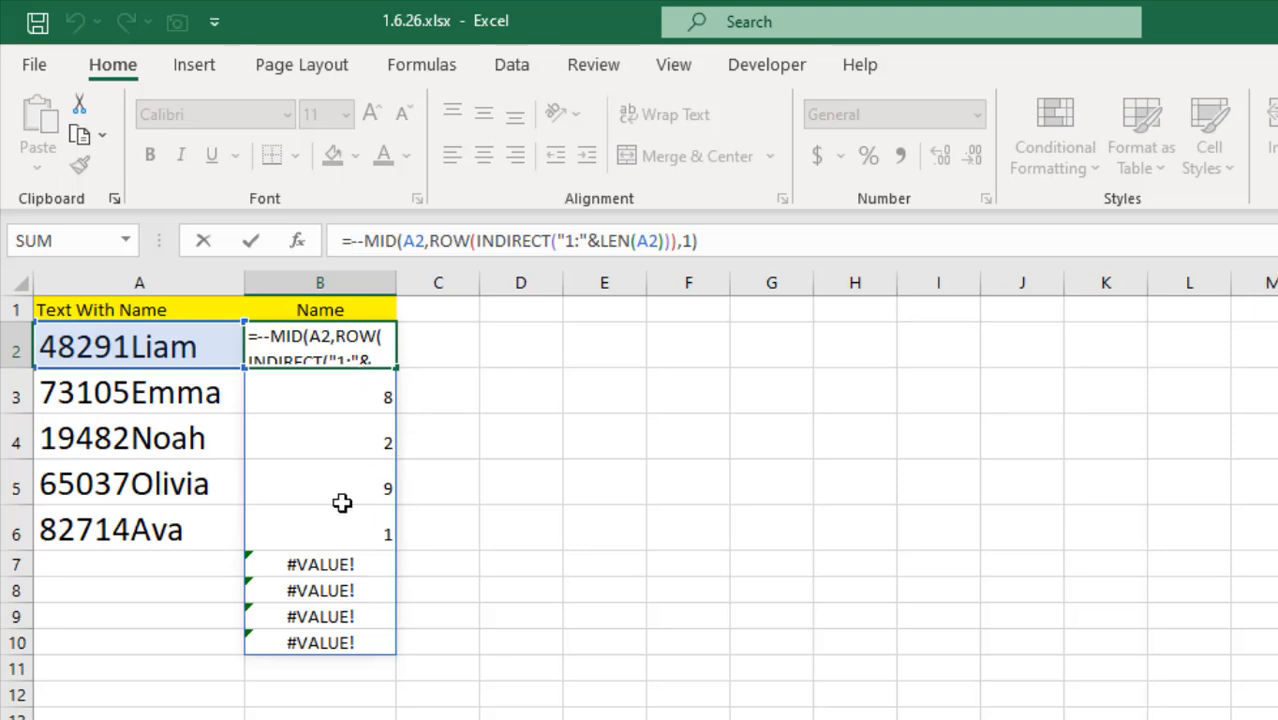
pyautogui.write('I')
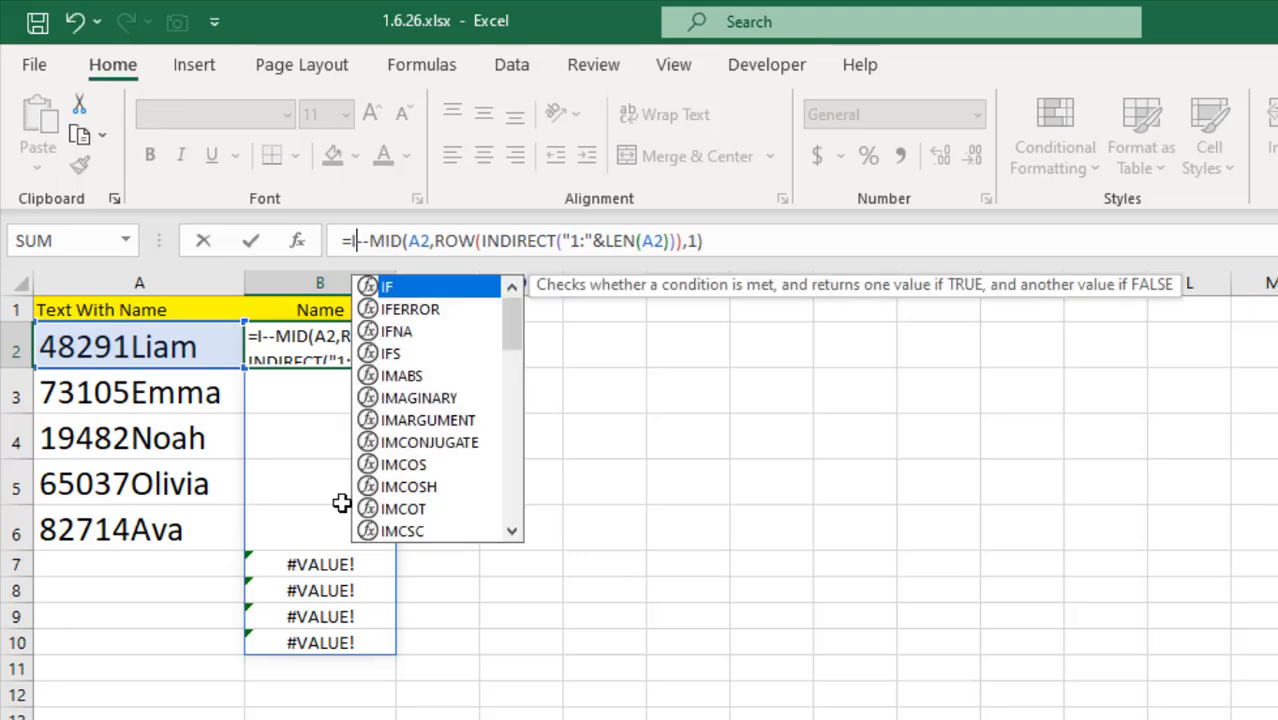
pyautogui.write('S')
pyautogui.doubleClick(462, 331)
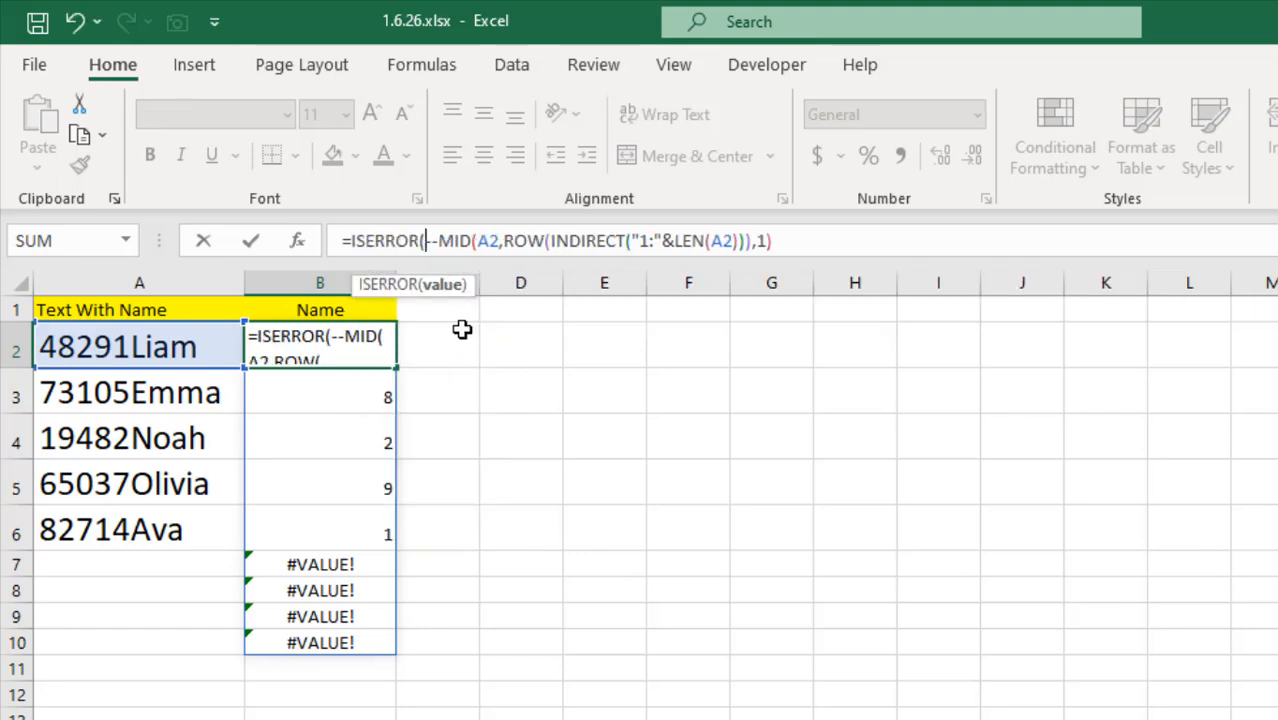
pyautogui.click(836, 245)
pyautogui.write(')')
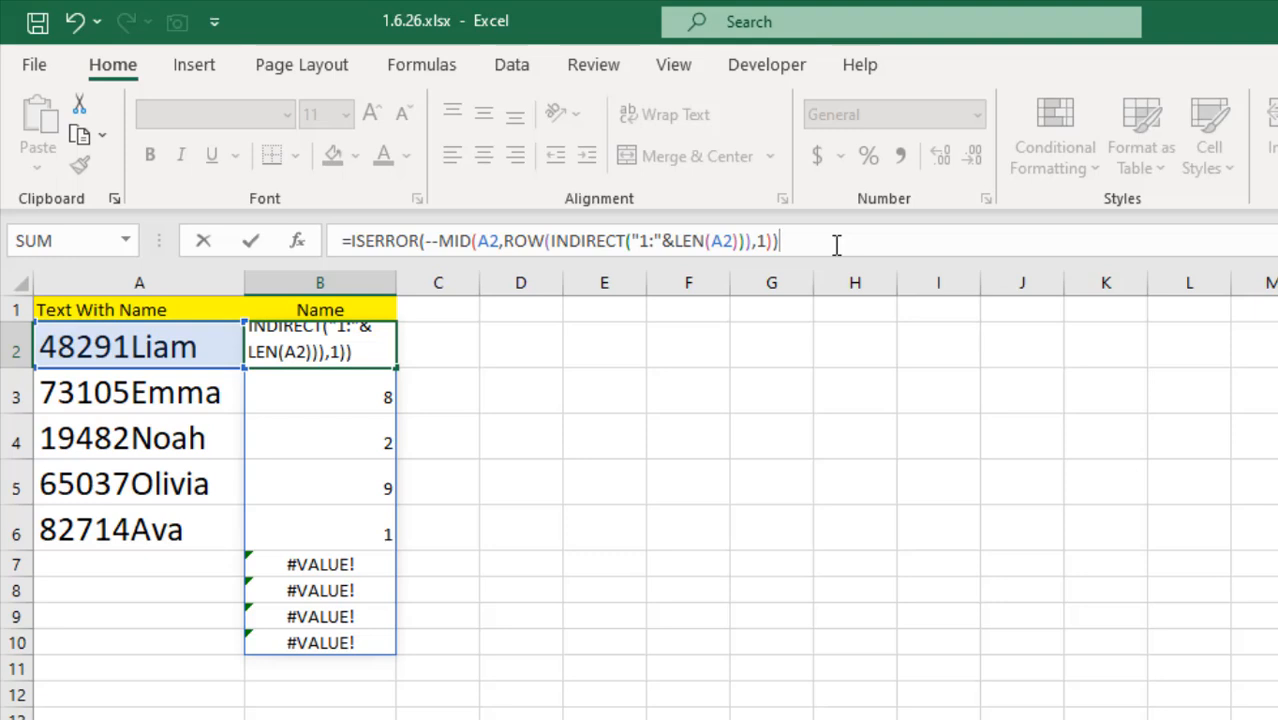
pyautogui.press('Return')
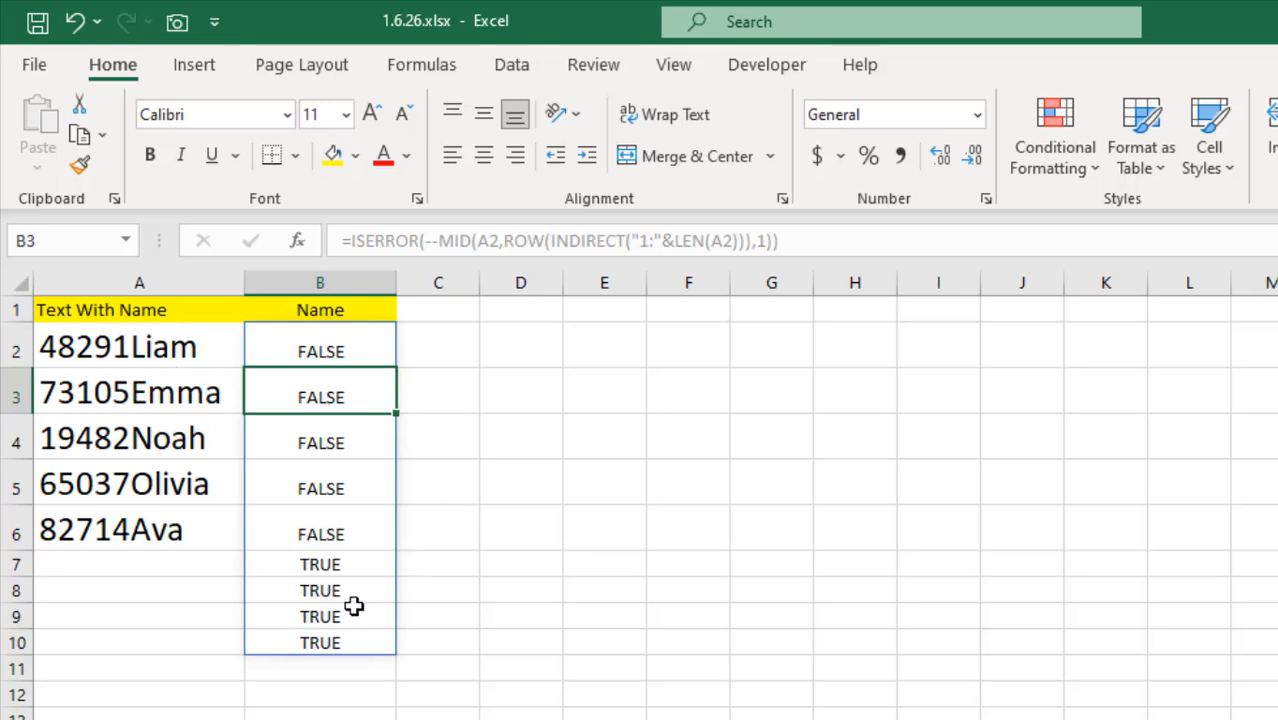
pyautogui.click(331, 566)
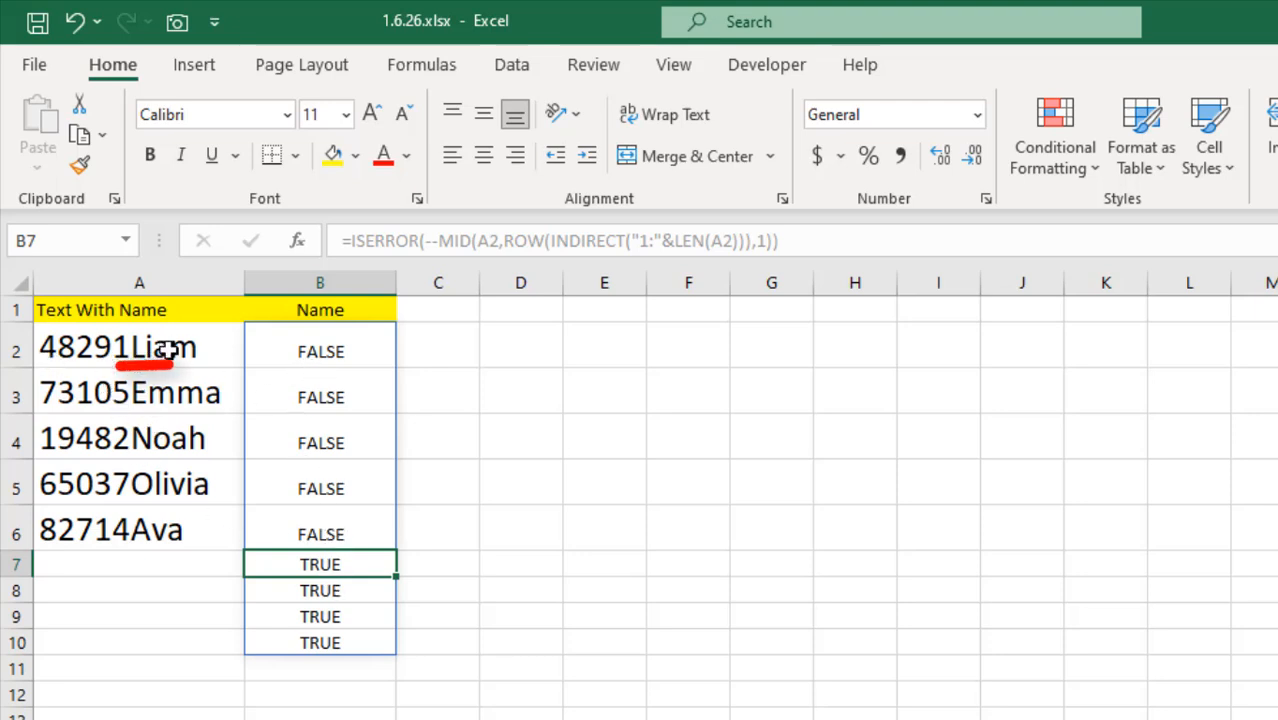
# - Put MATCH around the ISERROR formula in B2, with TRUE as the lookup value and the ISERROR part as the lookup array
pyautogui.click(364, 341)
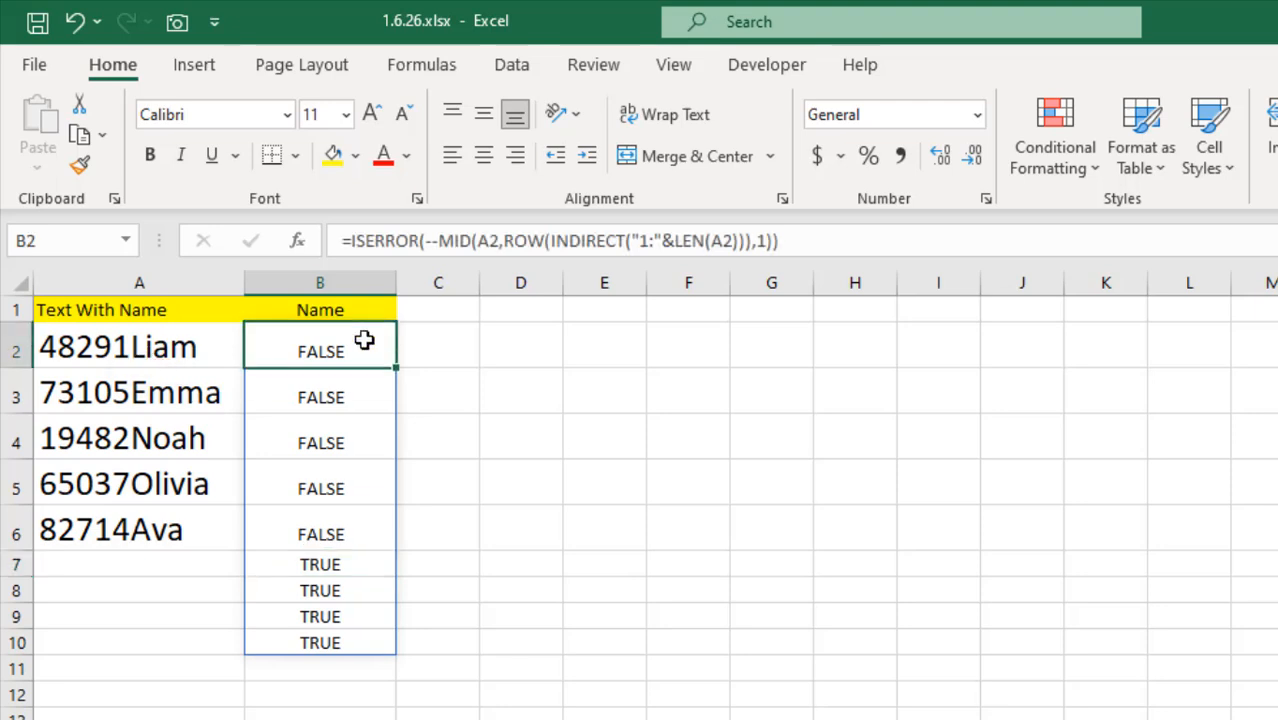
pyautogui.click(350, 242)
pyautogui.write('Ma')
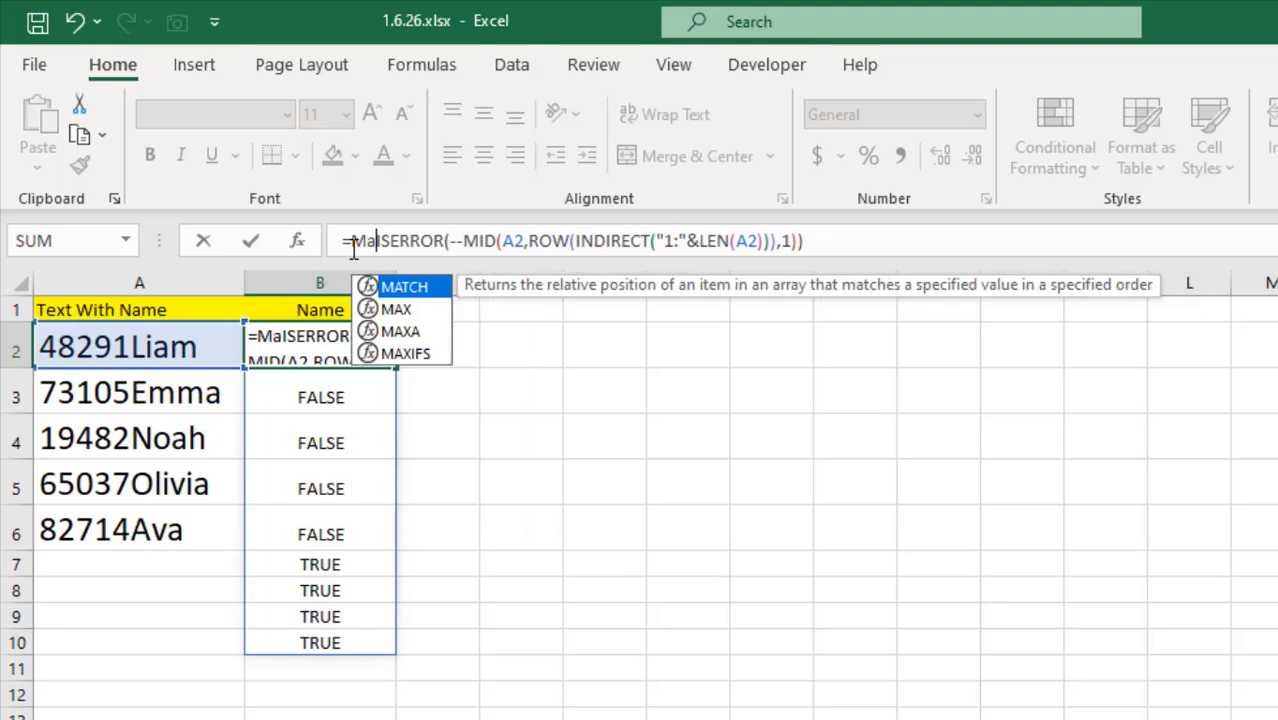
pyautogui.write('tch')
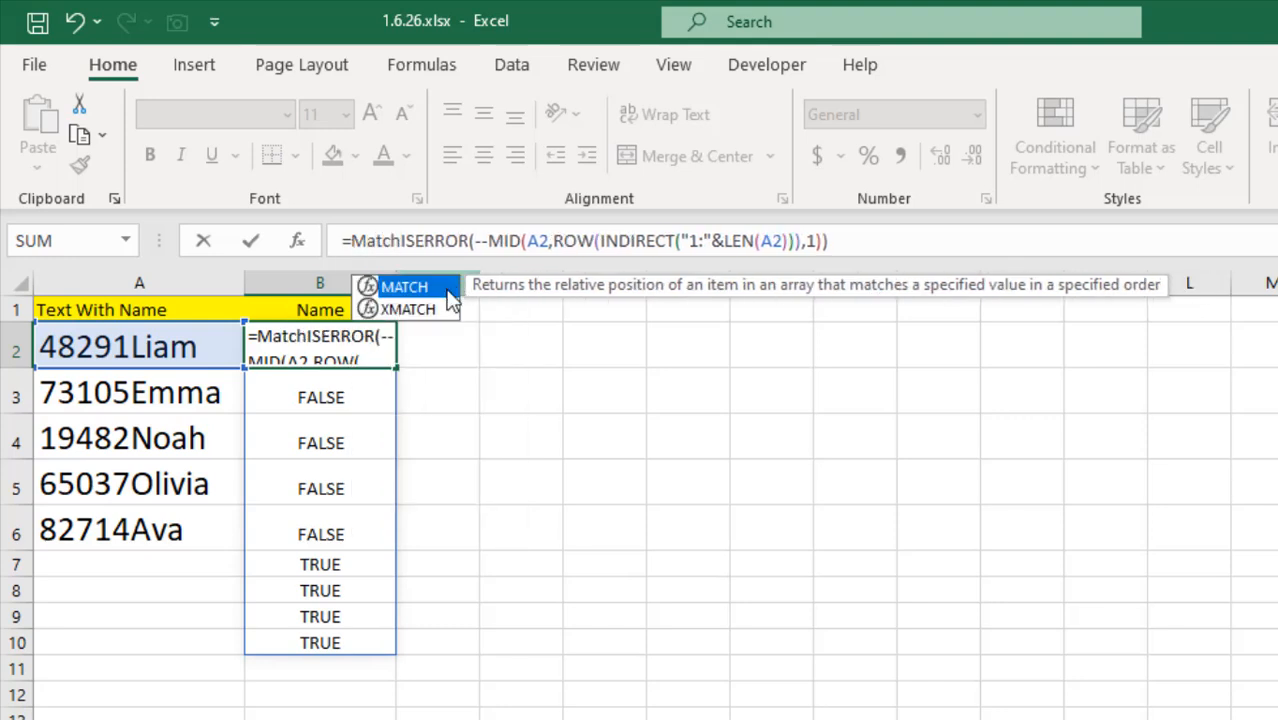
pyautogui.doubleClick(405, 287)
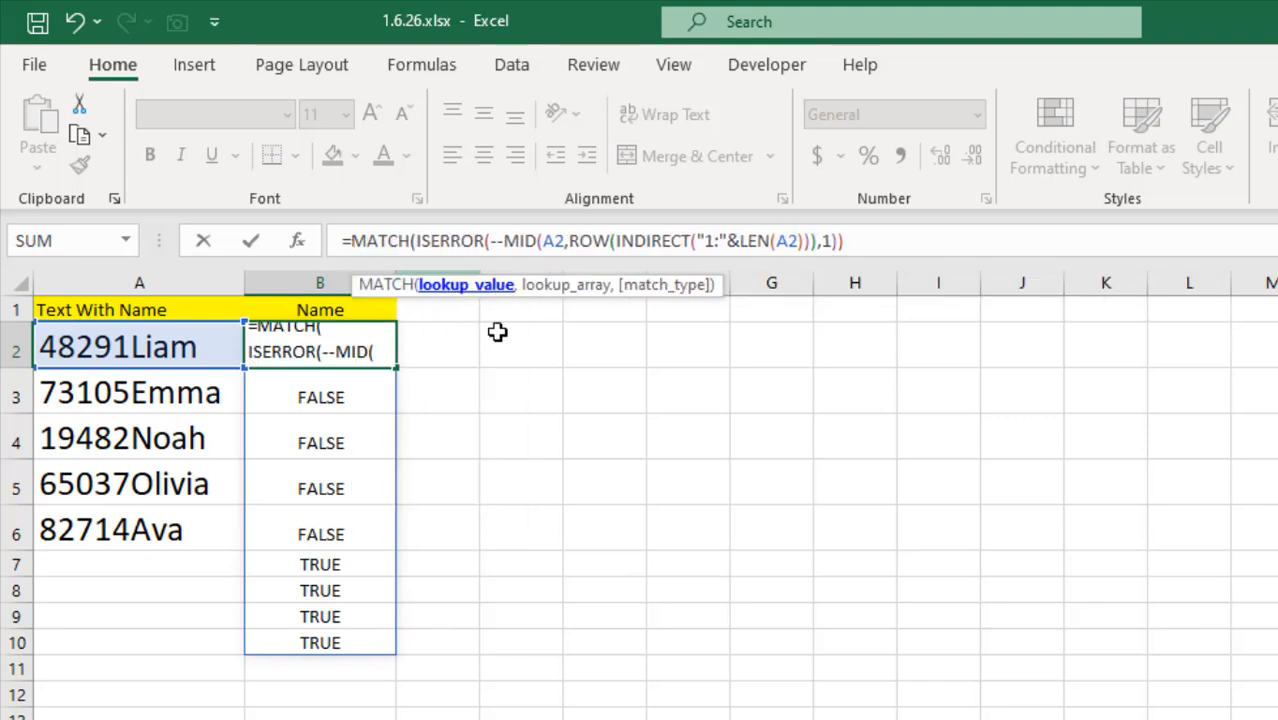
pyautogui.write('True')
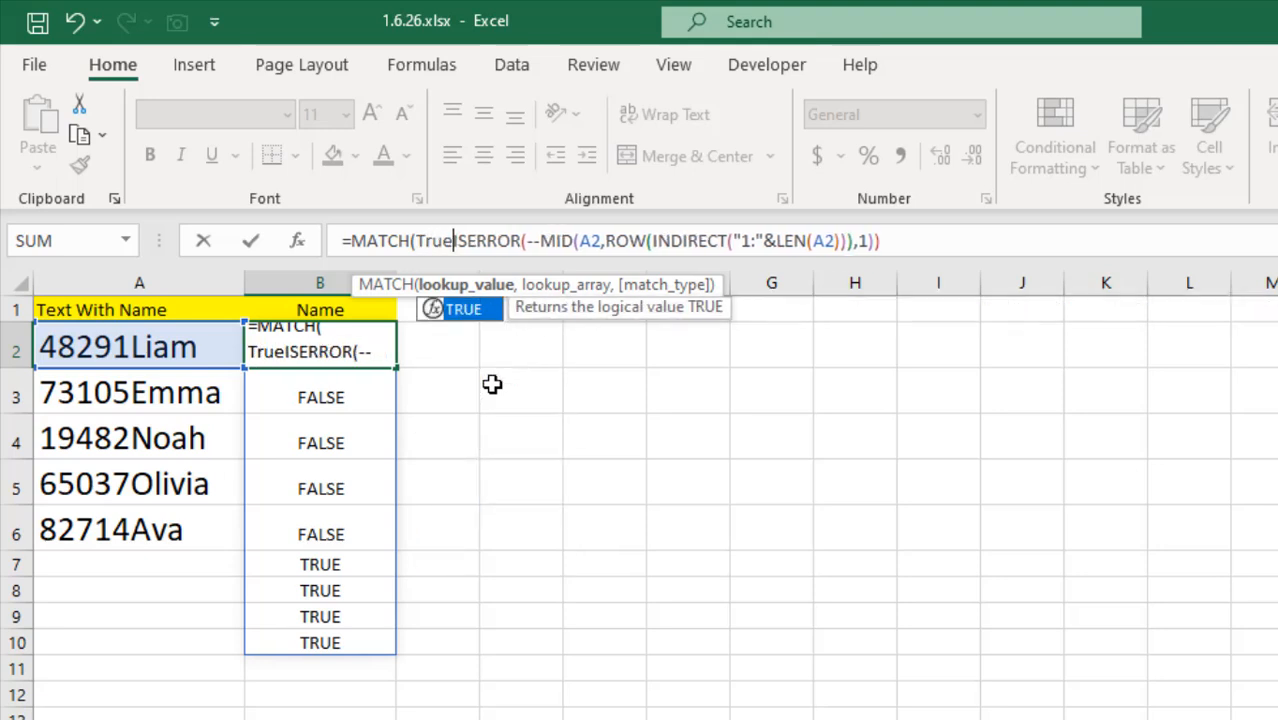
pyautogui.doubleClick(484, 312)
pyautogui.write(',')
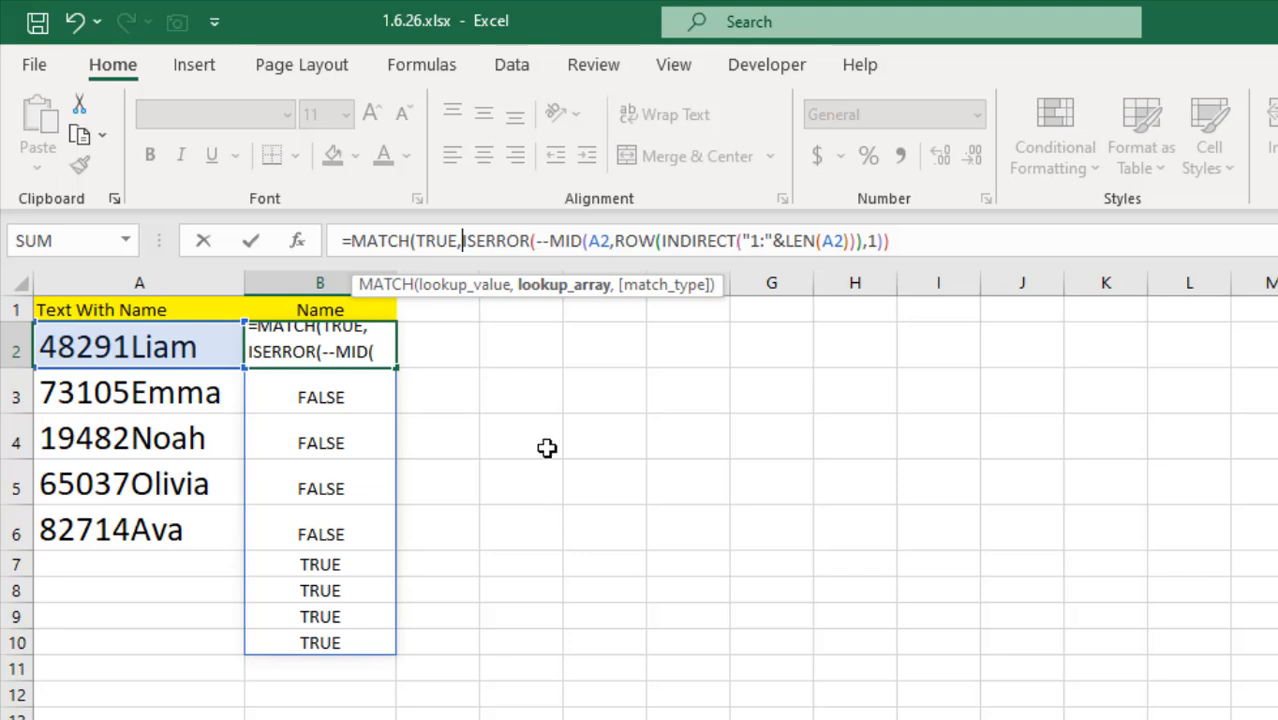
# - Complete the MATCH formula in B2 with match type 0 for an exact match
pyautogui.click(917, 240)
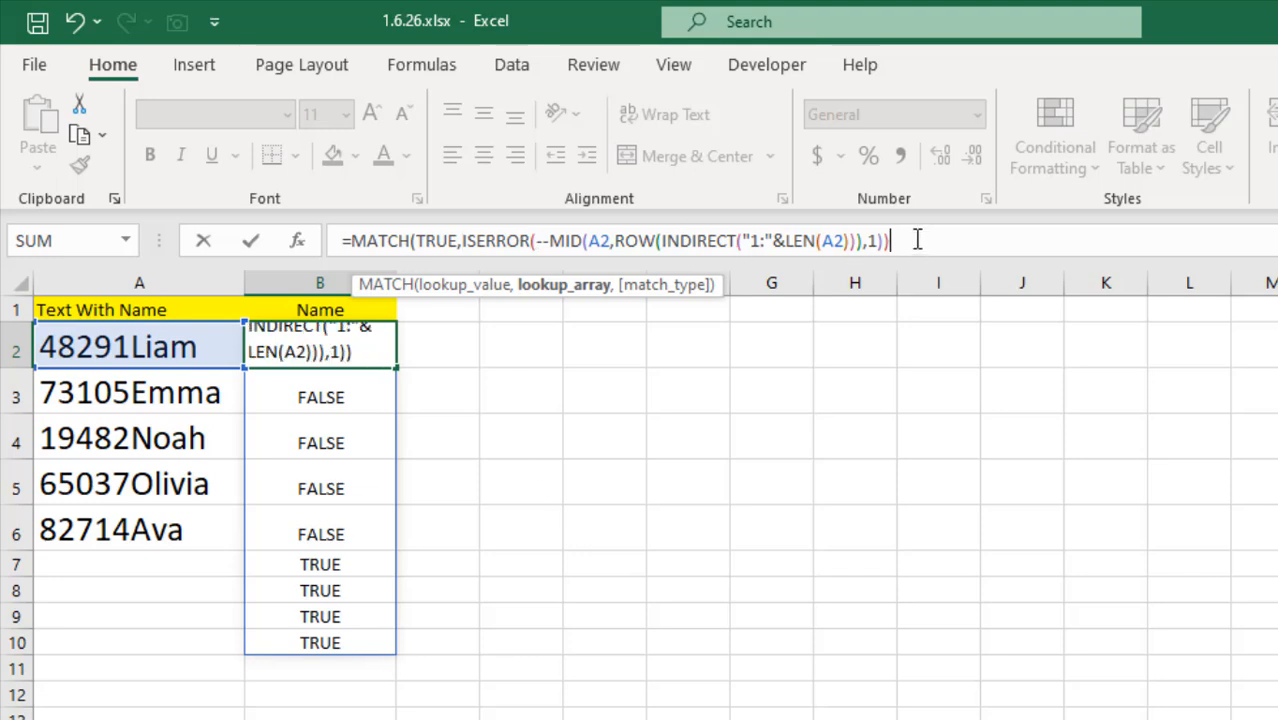
pyautogui.write(',')
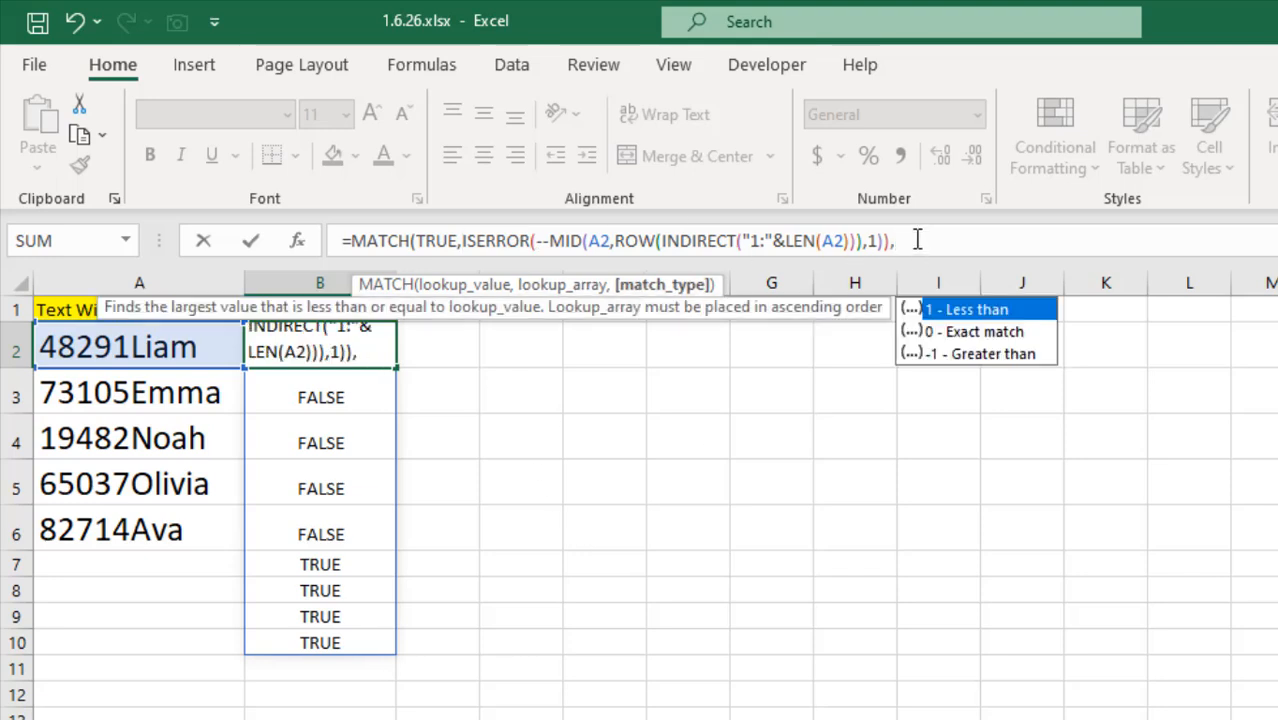
pyautogui.doubleClick(969, 335)
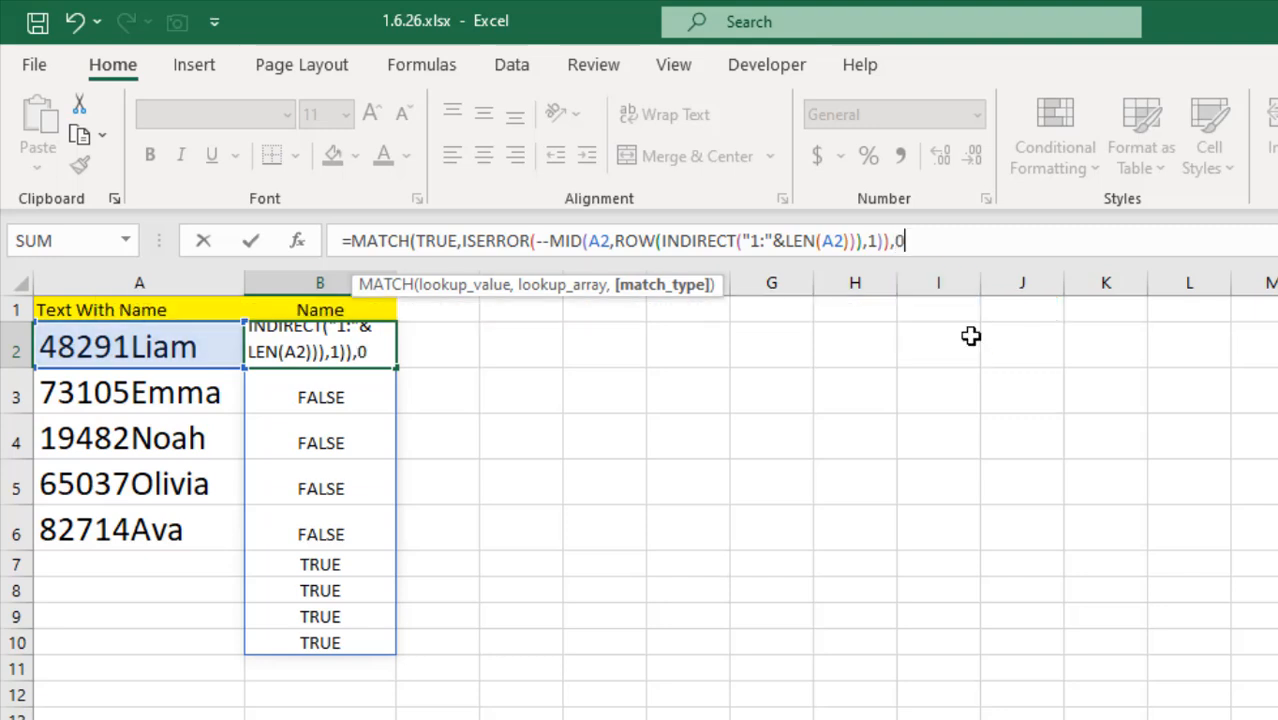
pyautogui.write(')')
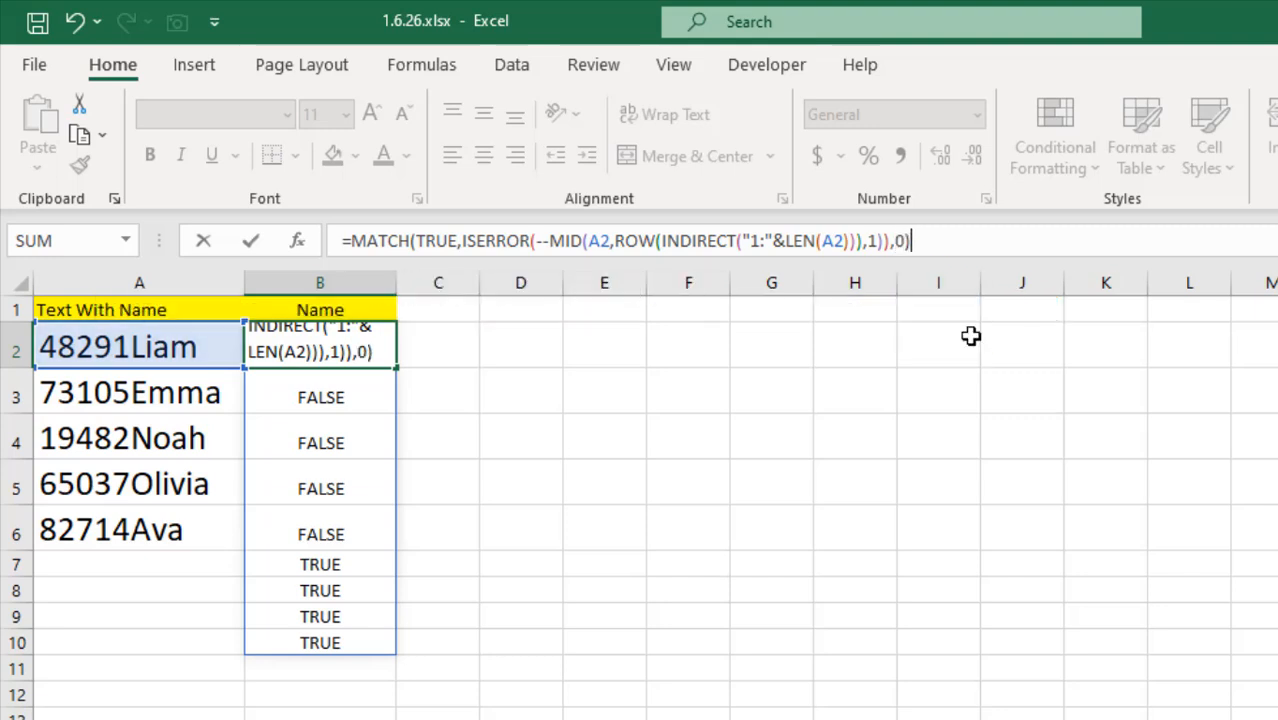
pyautogui.press('Return')
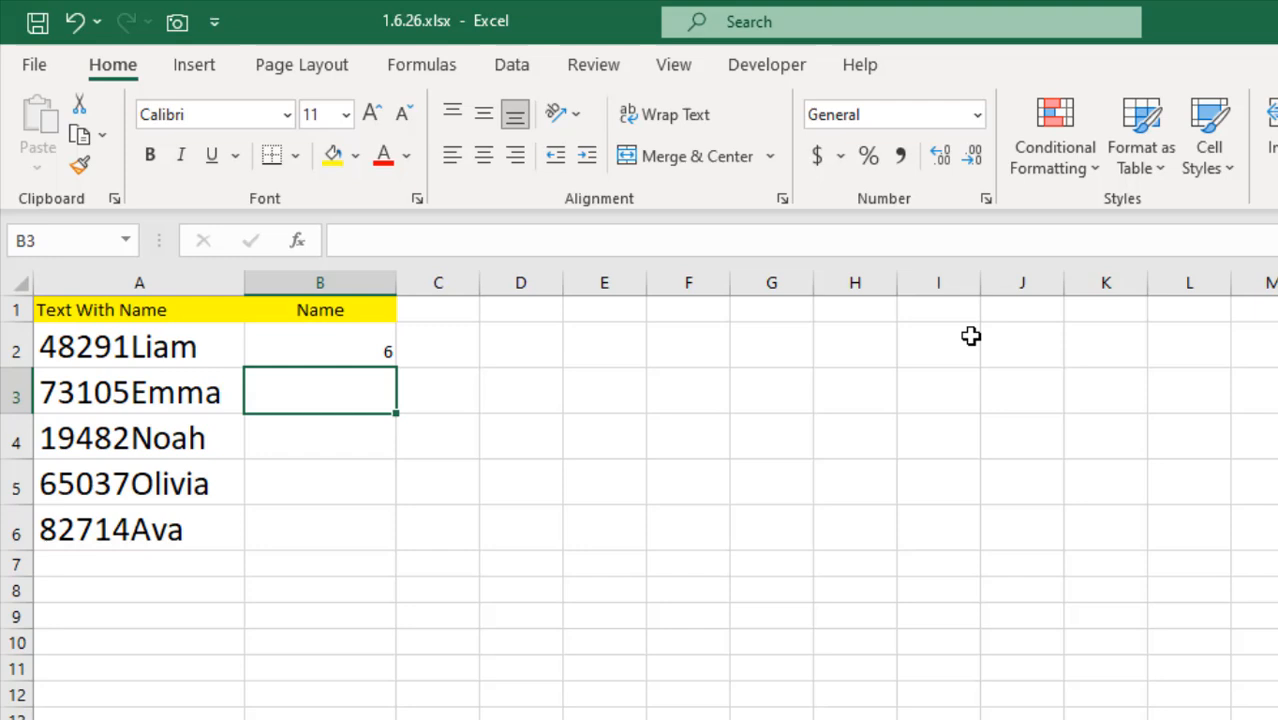
# - Start a RIGHT function in front of MATCH in the B2 formula, with A2 as its text argument
pyautogui.click(267, 343)
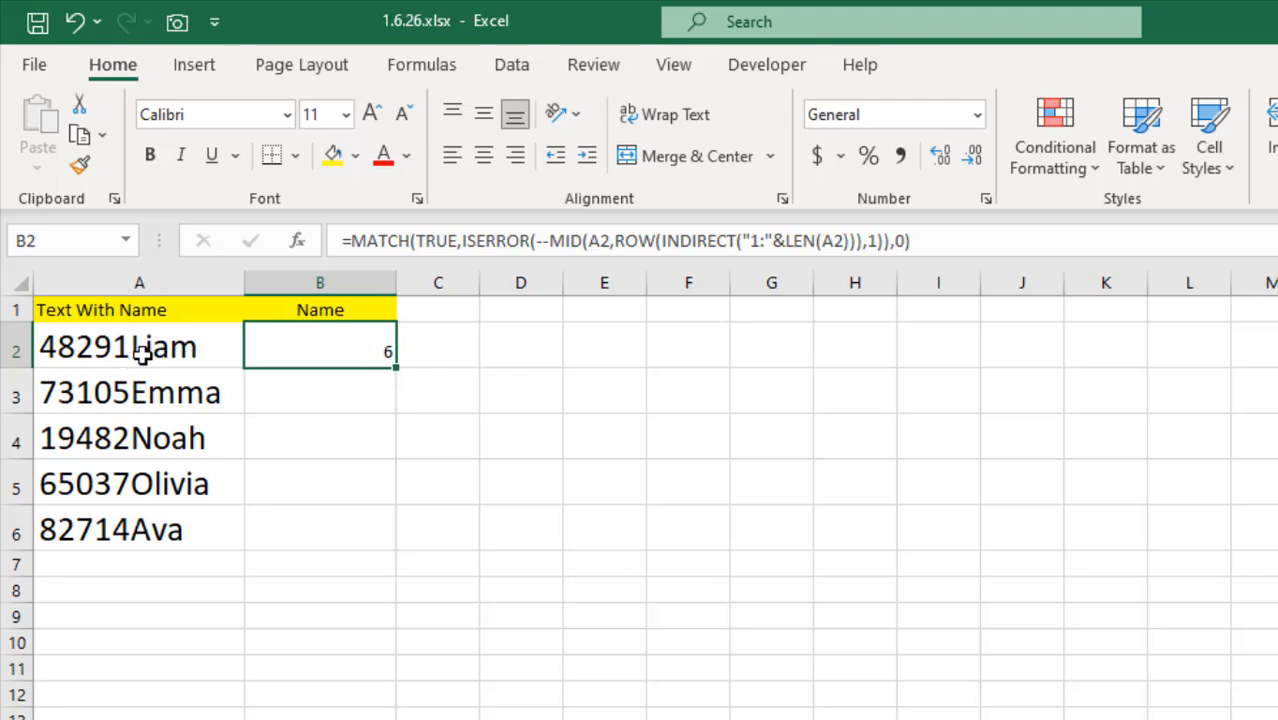
pyautogui.click(349, 241)
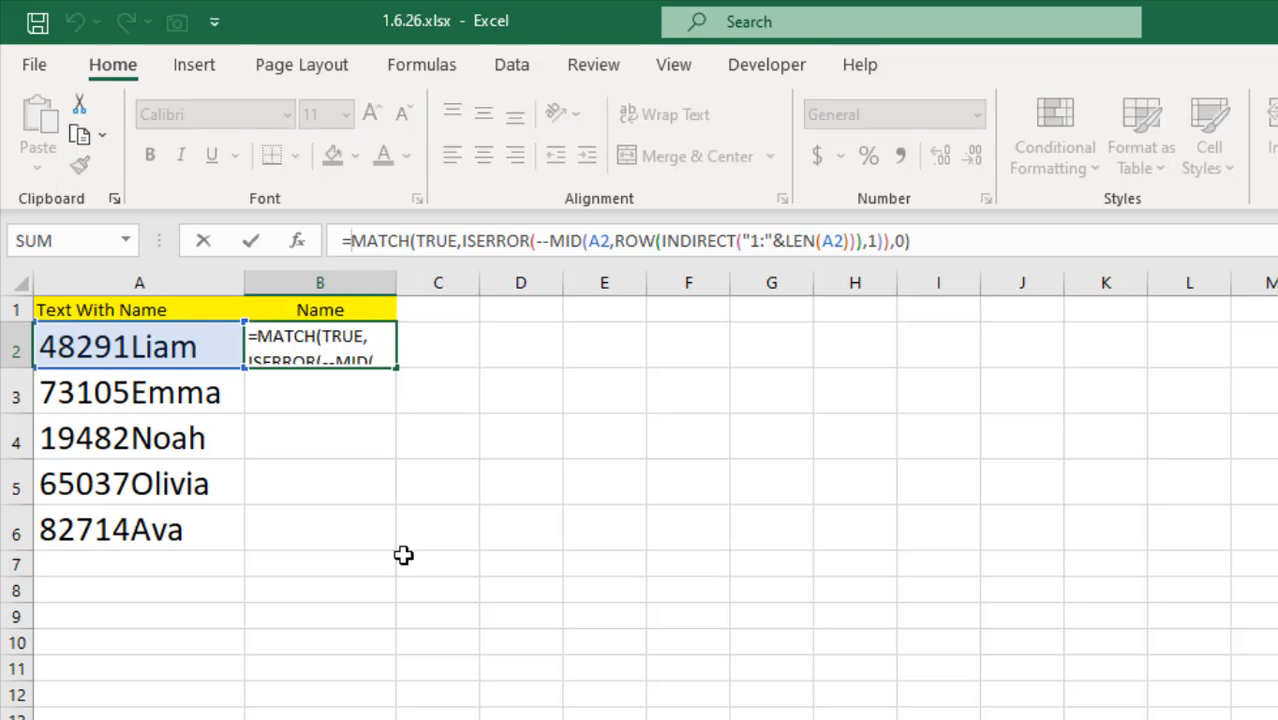
pyautogui.write('RIGHT(')
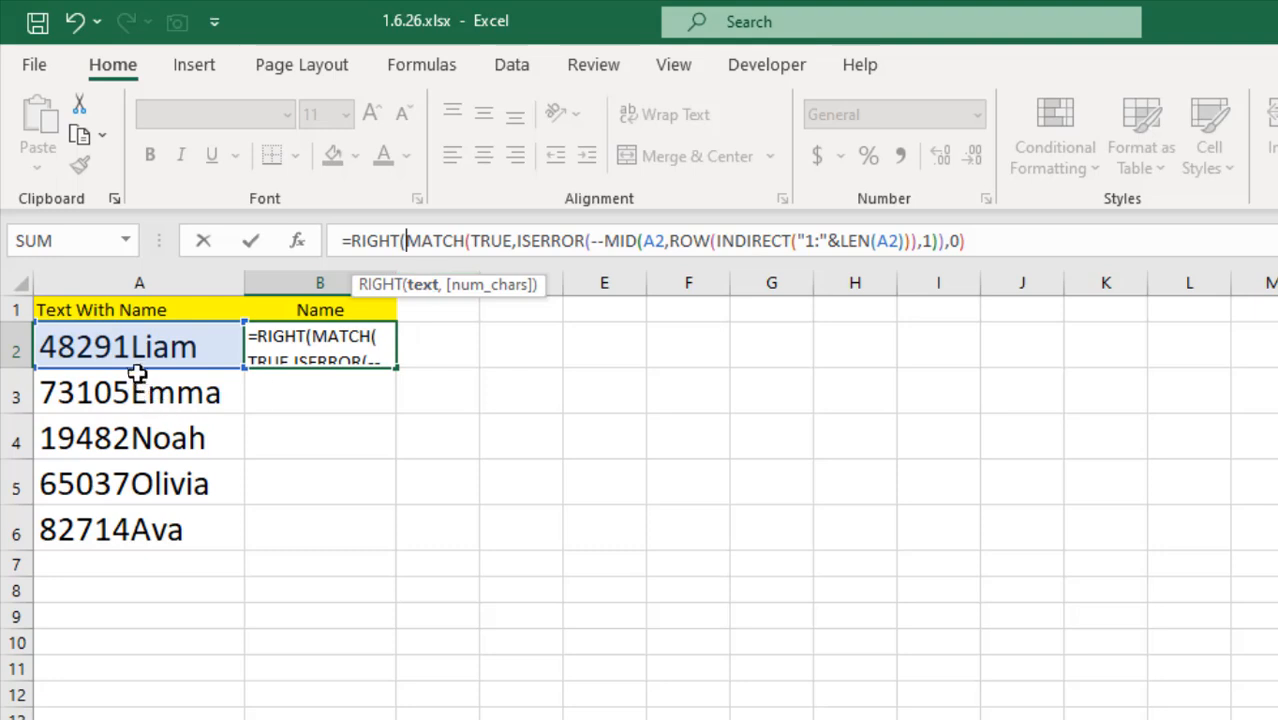
pyautogui.click(121, 346)
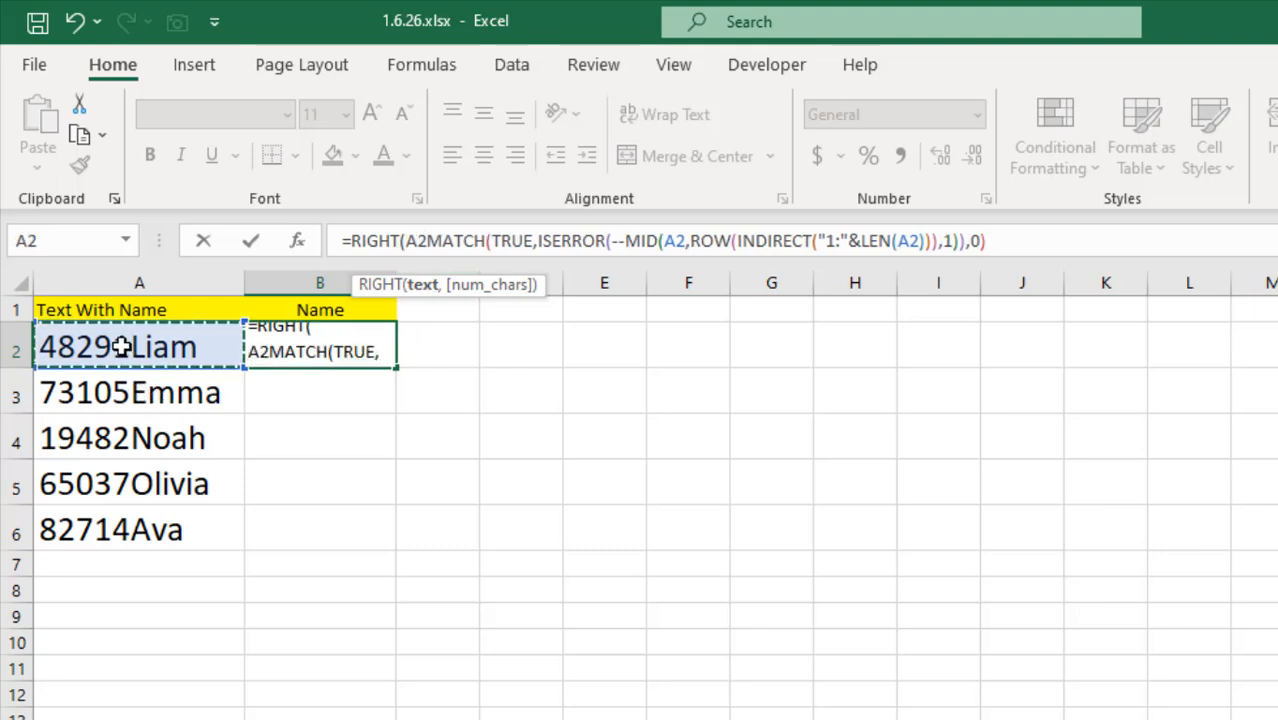
pyautogui.write(',')
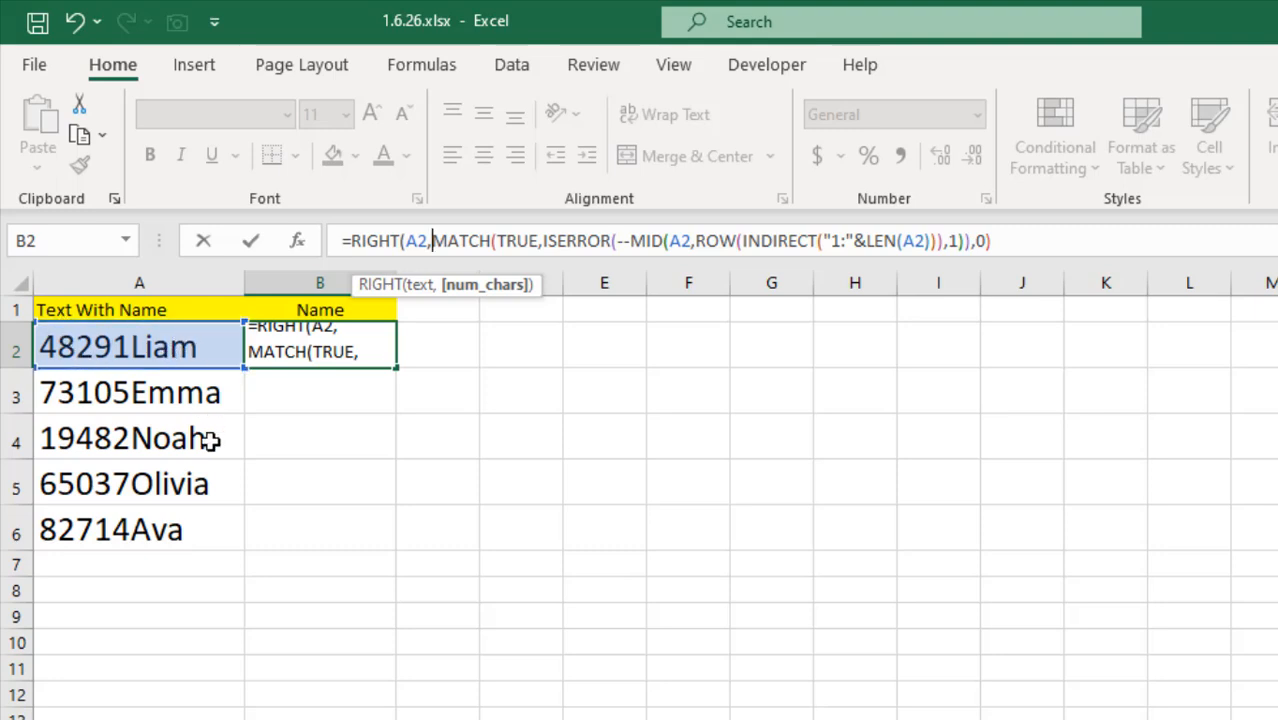
# - Insert LEN(A2)- before MATCH in the B2 formula so the match position is subtracted from the text length
pyautogui.write('Len')
pyautogui.press('Tab')
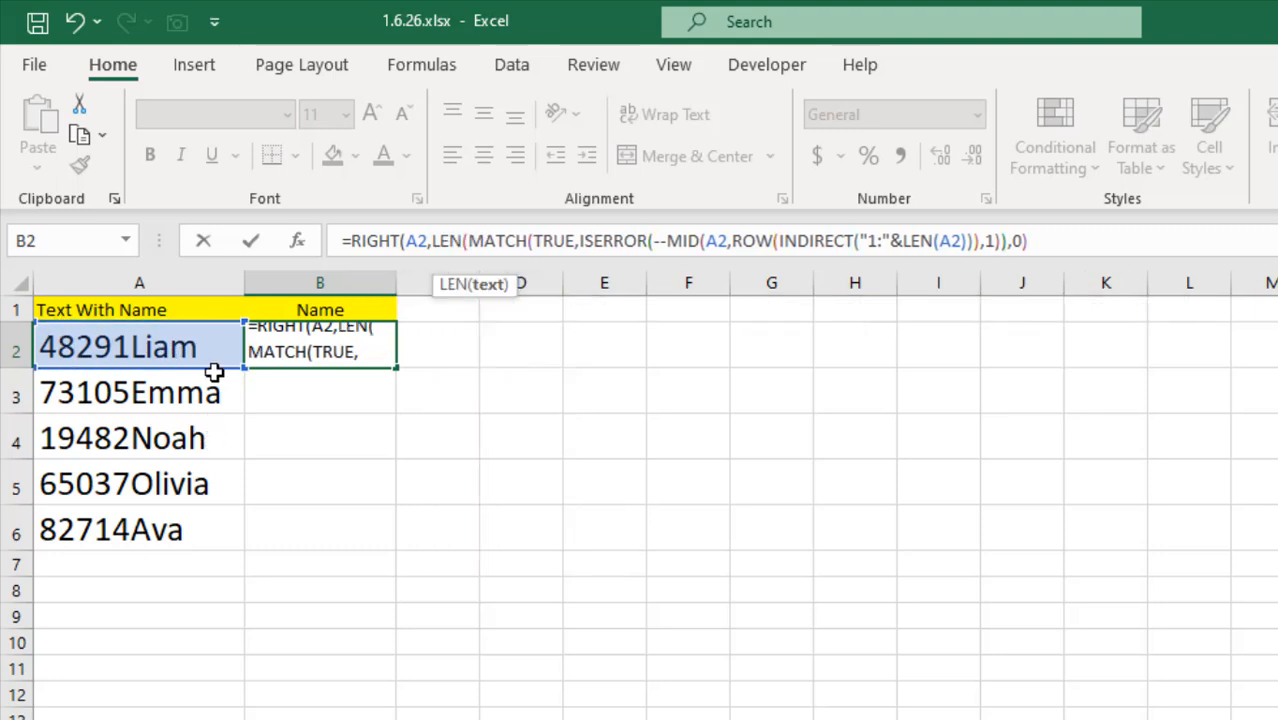
pyautogui.click(193, 355)
pyautogui.write(')')
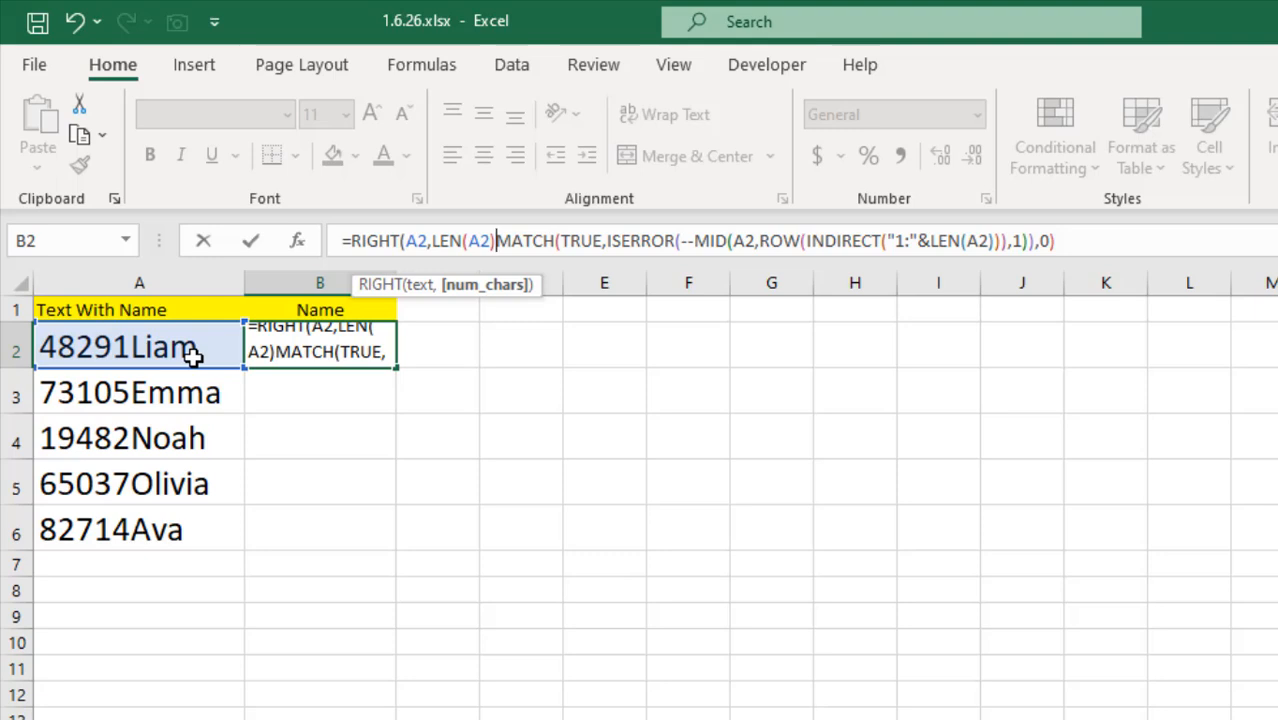
pyautogui.write('-')
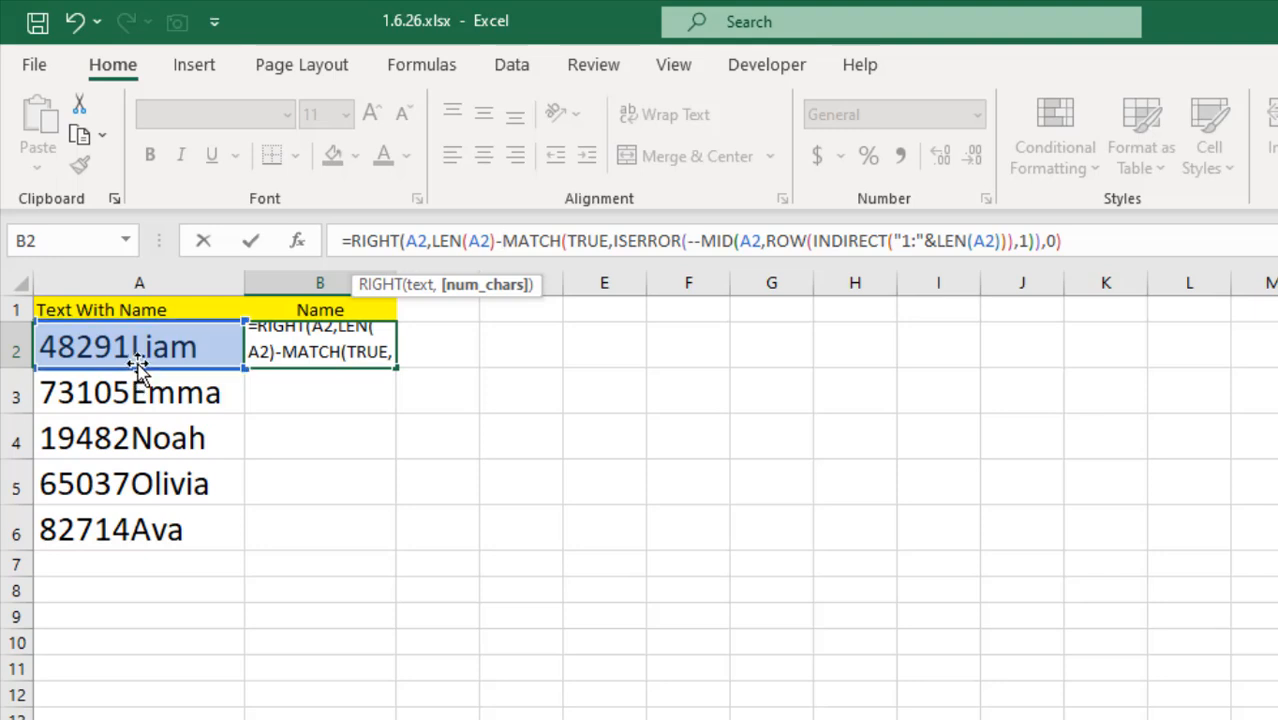
# - Add +1 after the MATCH part at the end of the B2 formula, close the RIGHT function and enter the formula
pyautogui.click(1134, 246)
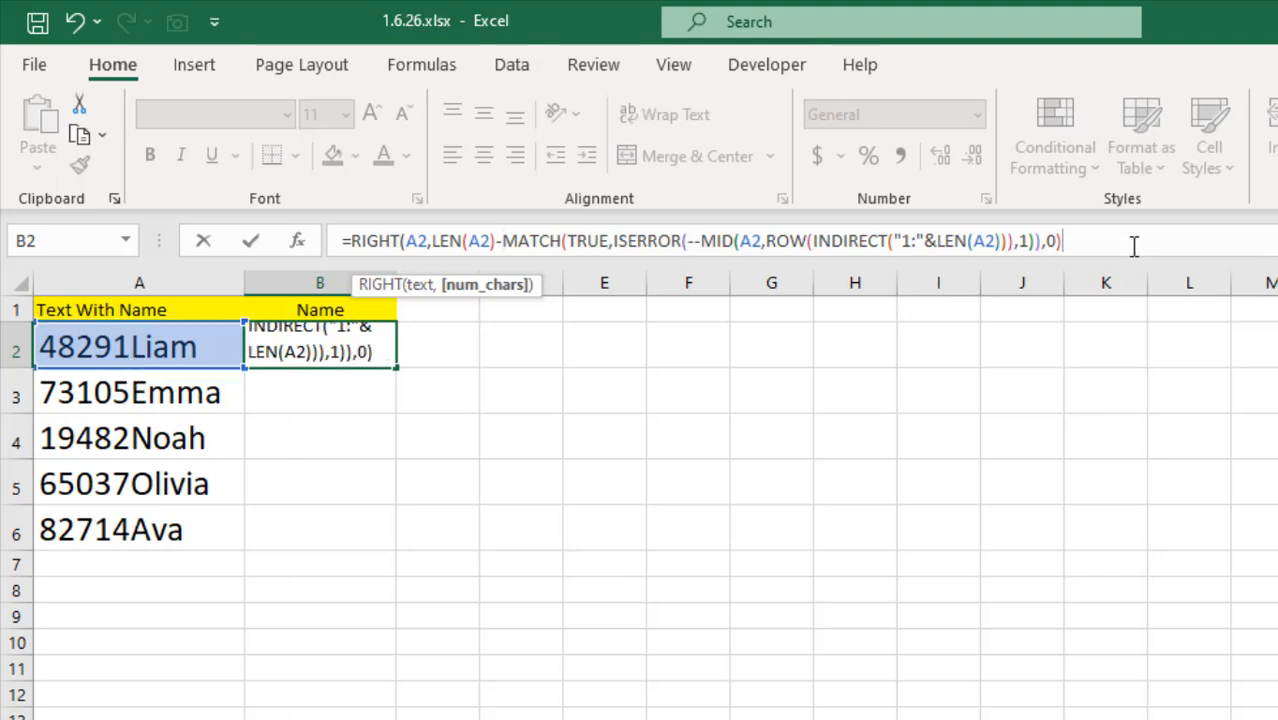
pyautogui.write('+1')
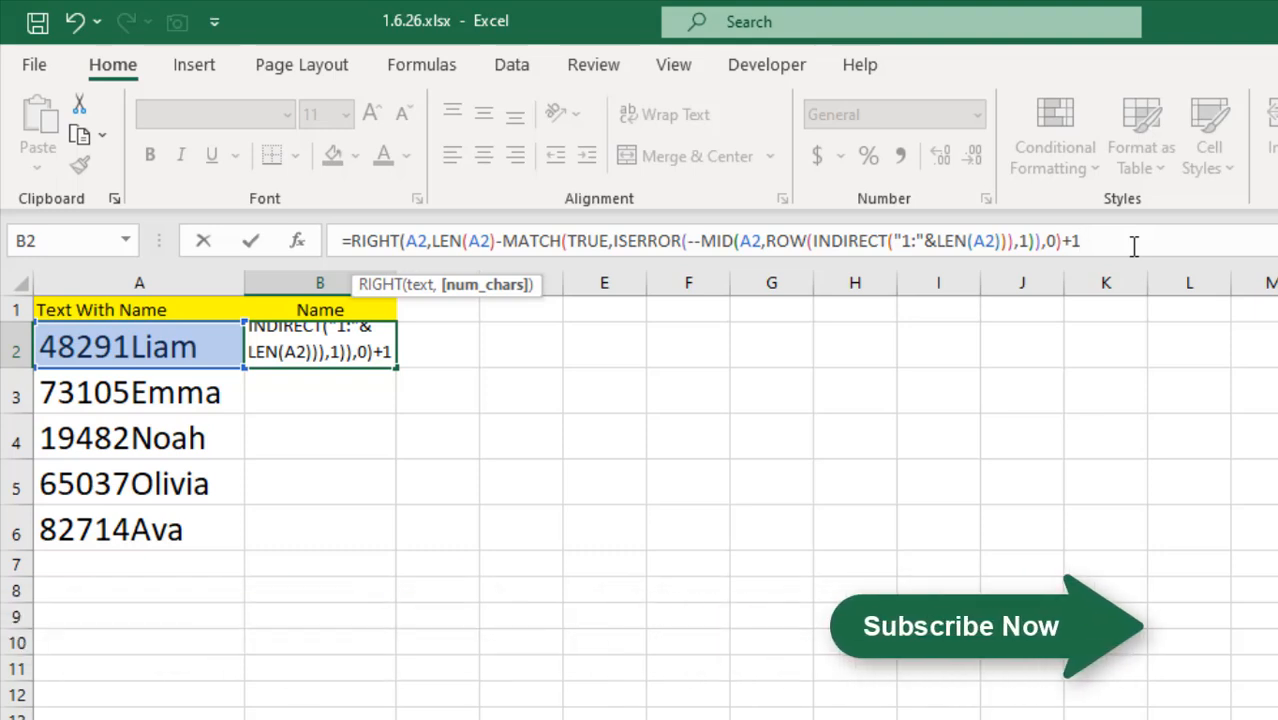
pyautogui.write(')')
pyautogui.press('Return')
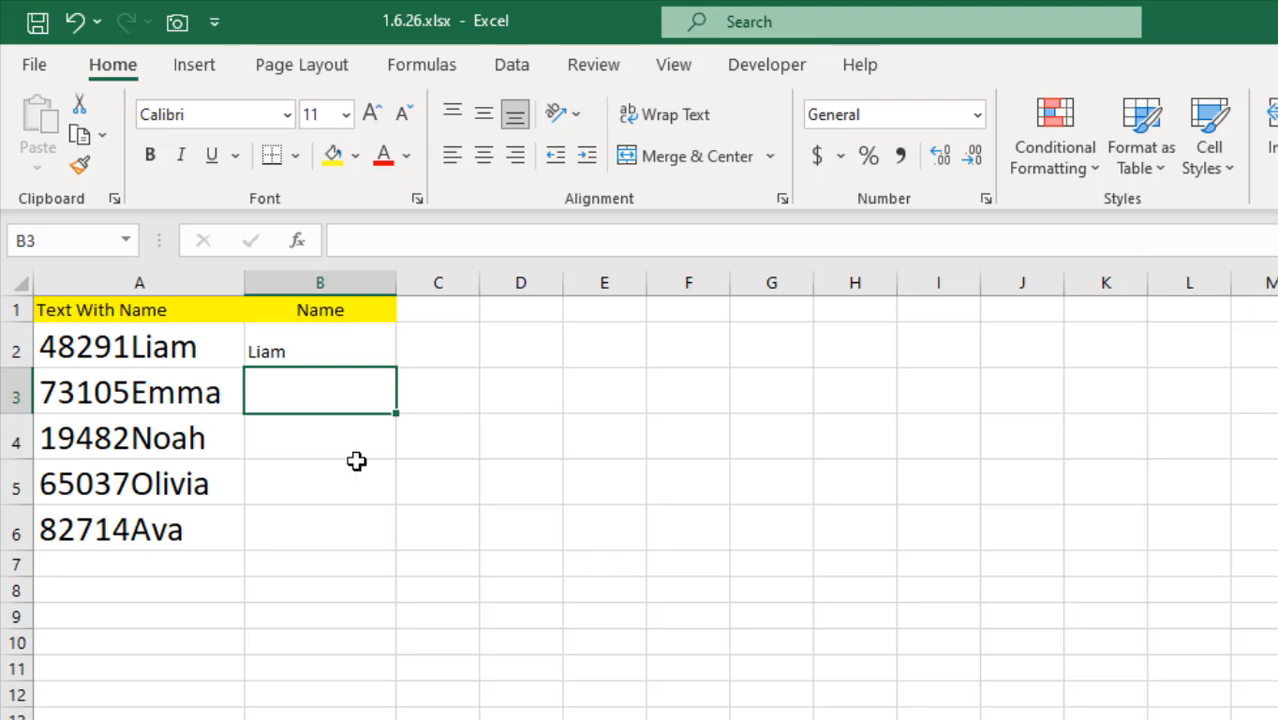
# - Copy the formatting of cell A2 onto the result cell B2 with Format Painter
pyautogui.click(281, 340)
pyautogui.click(186, 348)
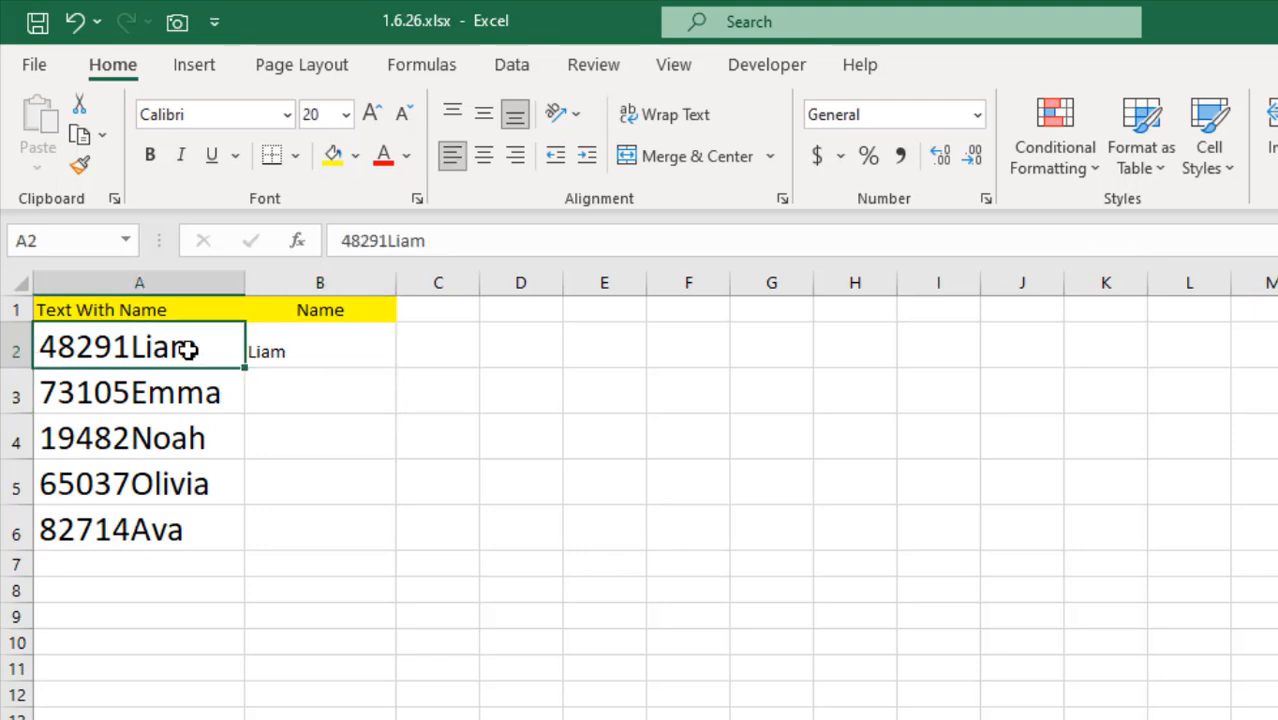
pyautogui.click(78, 165)
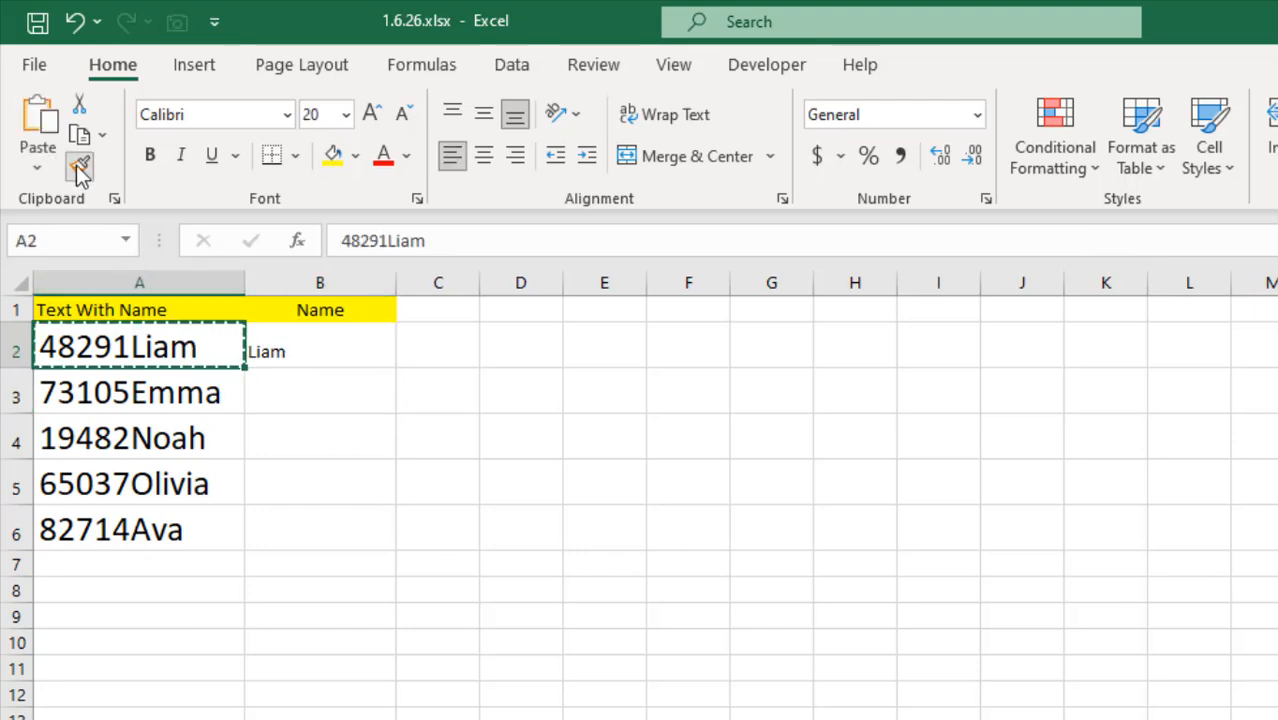
pyautogui.click(355, 351)
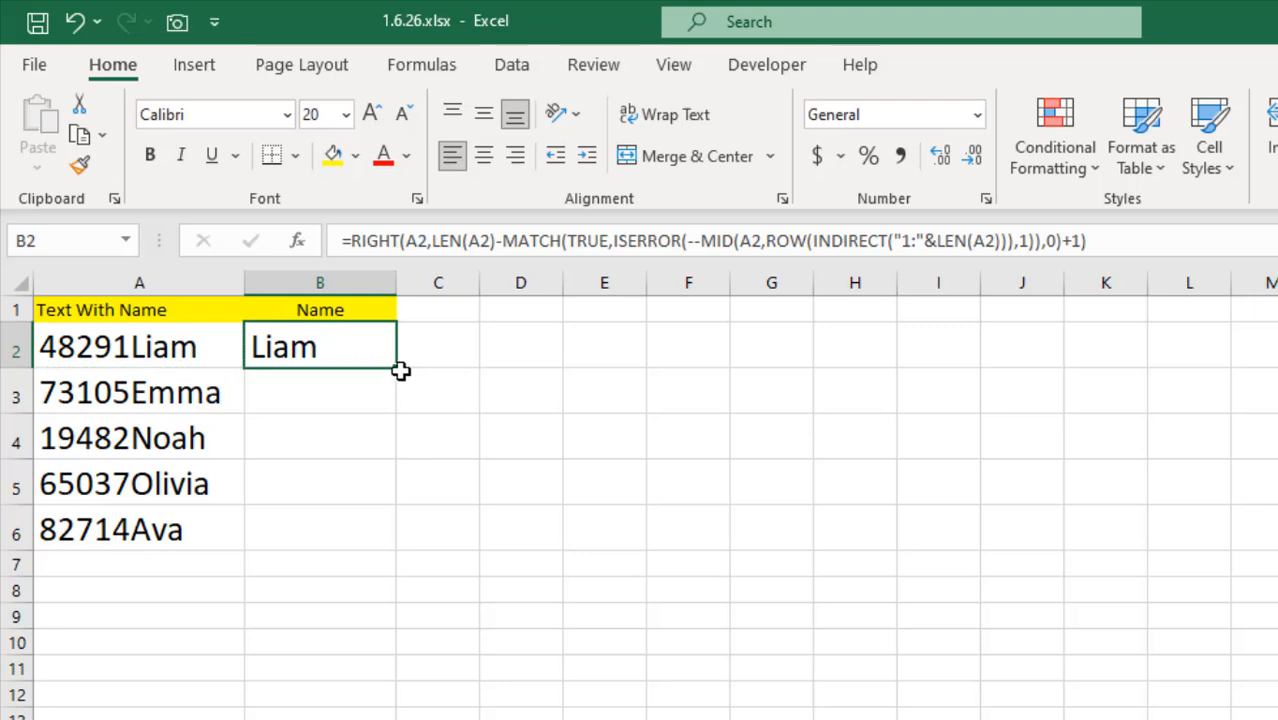
# - Fill the B2 formula down through B6 and reselect B2
pyautogui.doubleClick(394, 368)
pyautogui.click(362, 688)
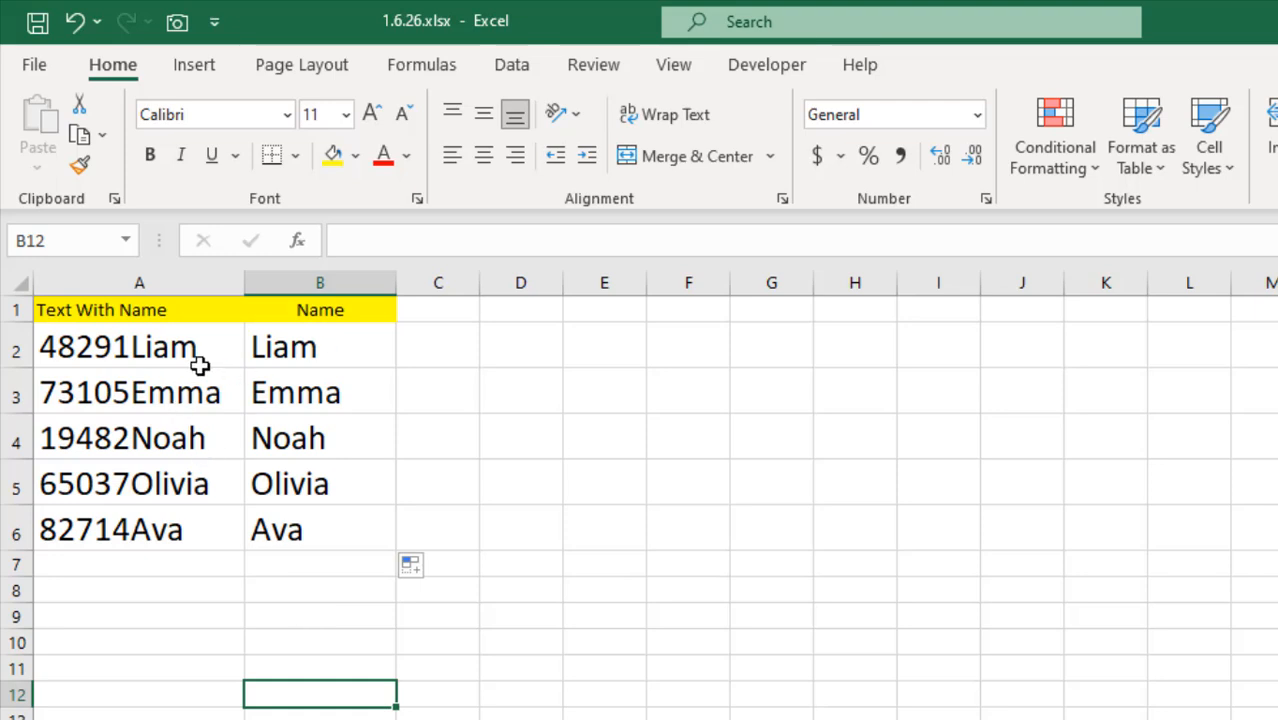
pyautogui.click(304, 356)
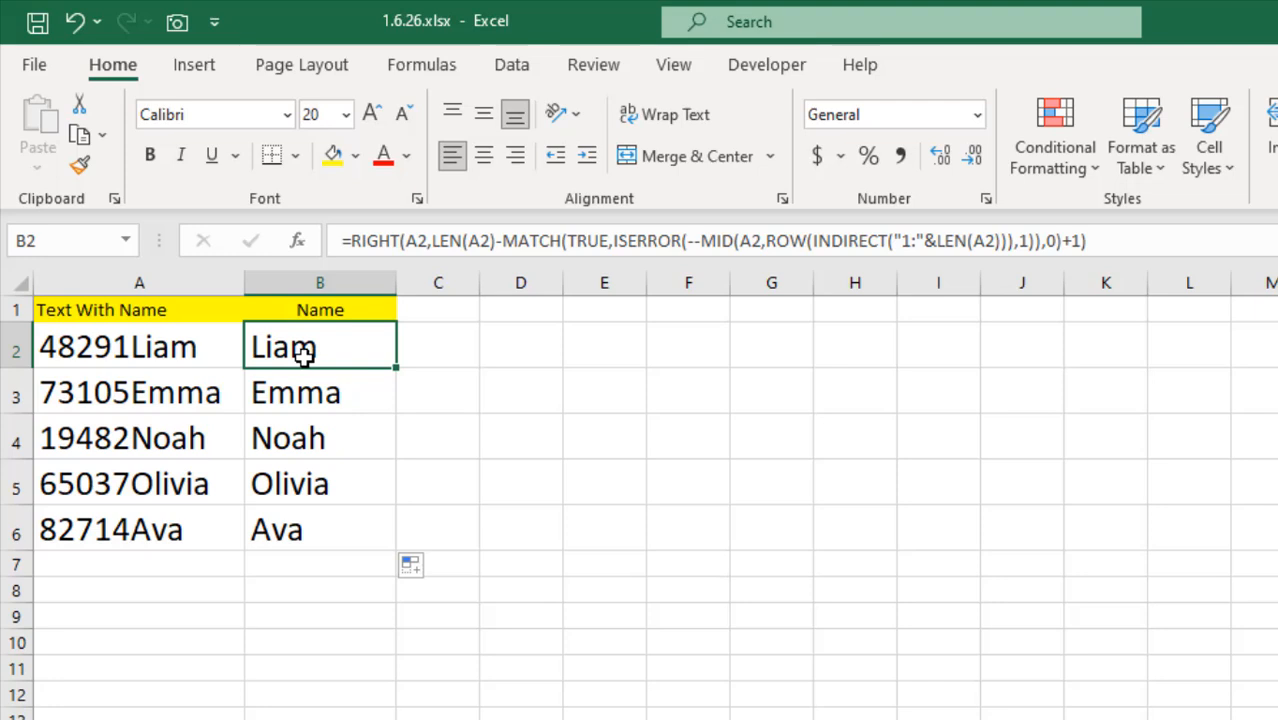